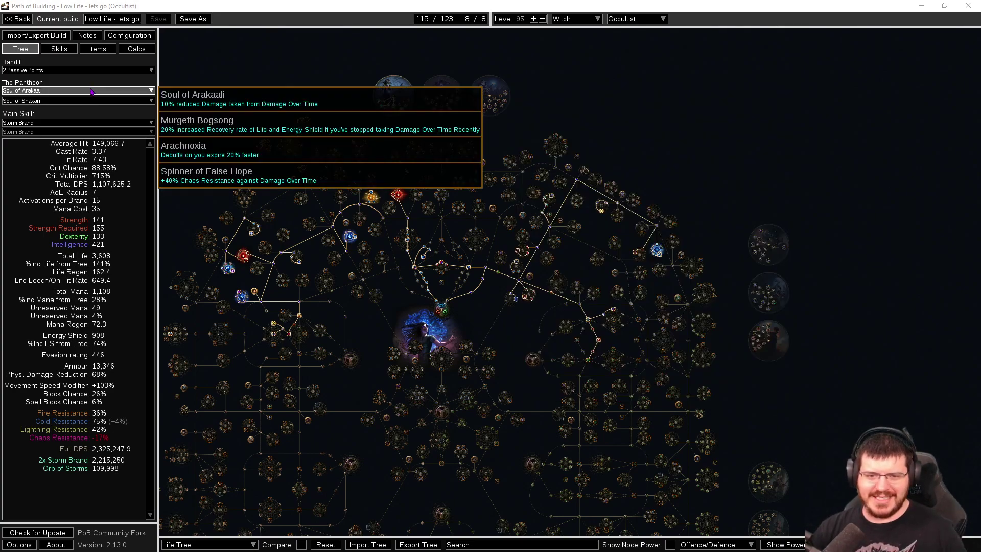
Step: Look through the build's skill setup, equipped items, passive tree and import/export settings
left_click(67, 48)
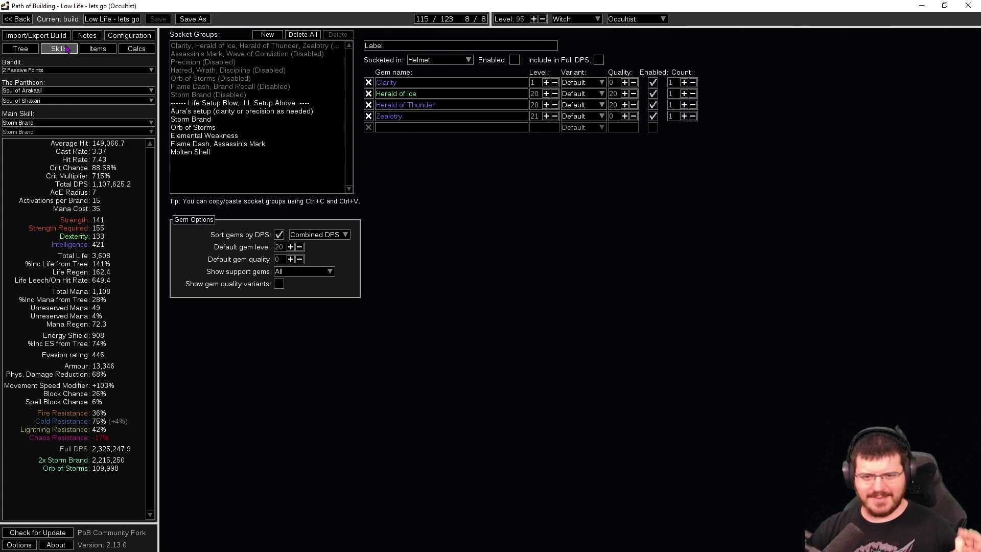
left_click(97, 48)
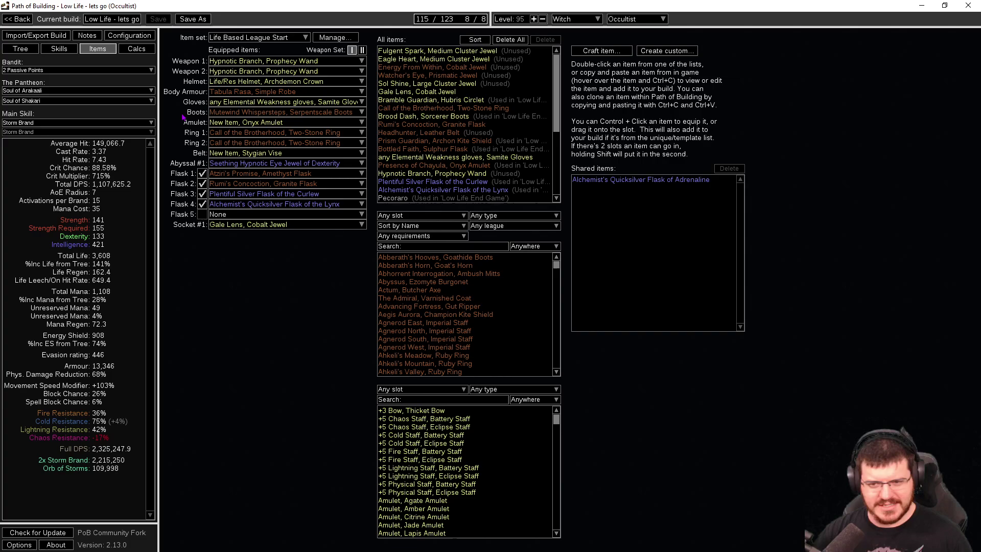
left_click(29, 51)
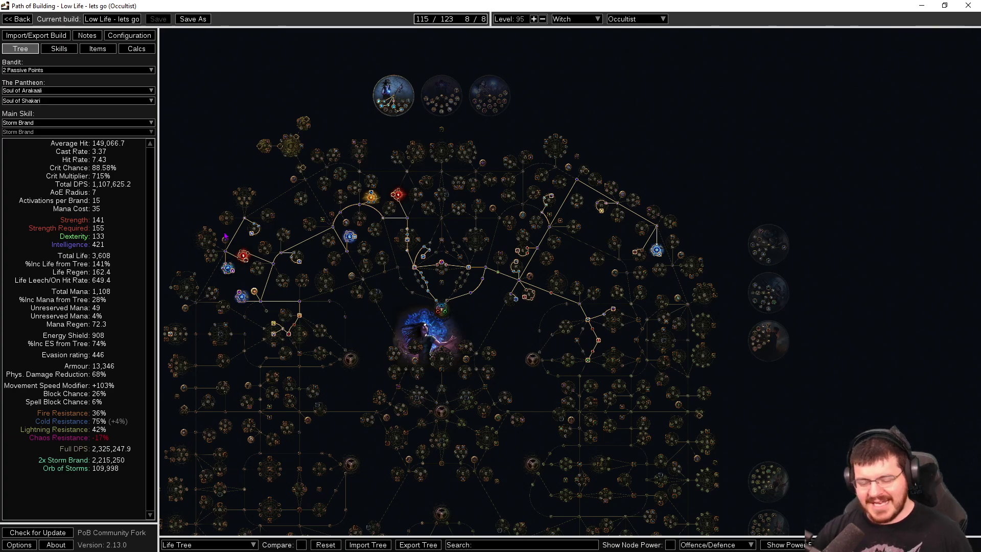
left_click(51, 37)
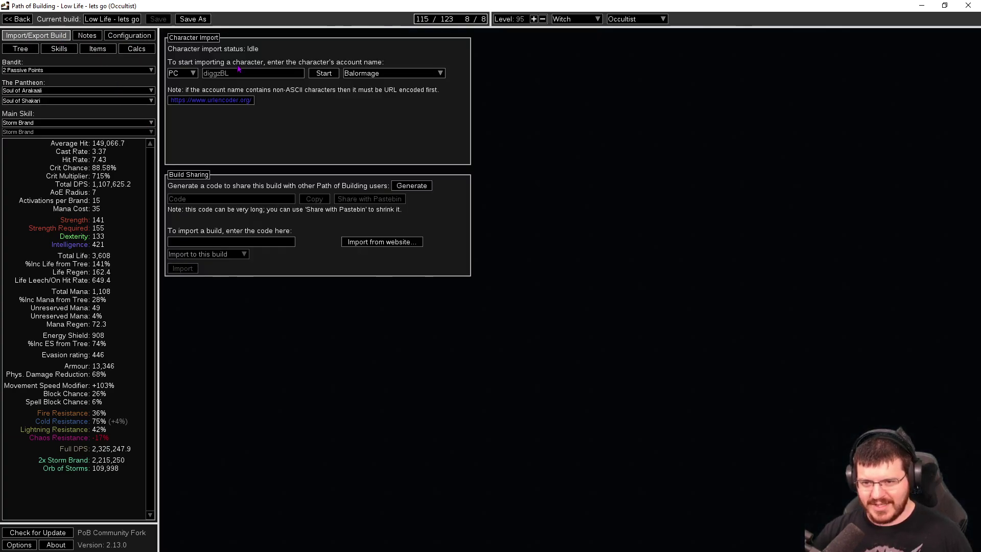
left_click(70, 48)
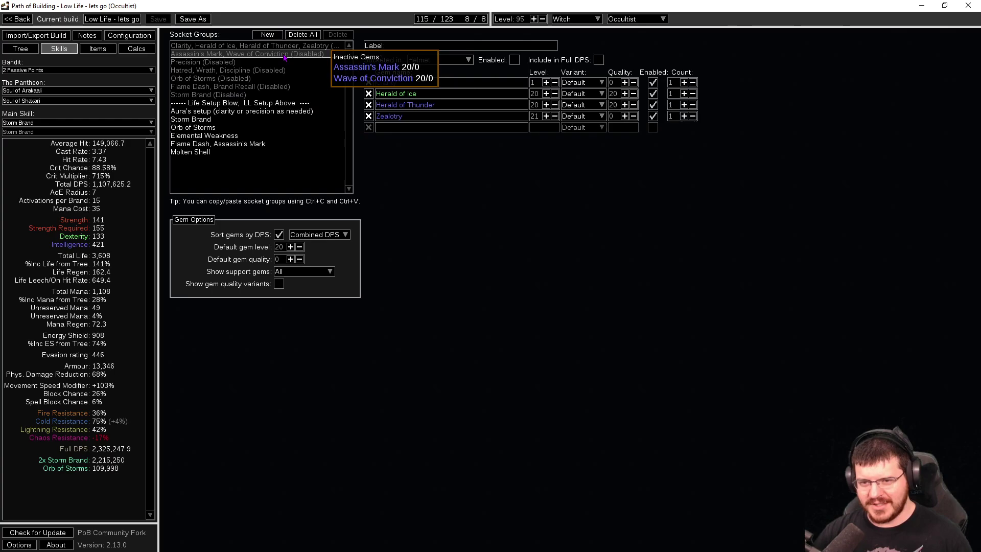
Step: Compare the item sets by loading Low Life End Game and returning to Life Based League Start
left_click(97, 48)
left_click(266, 38)
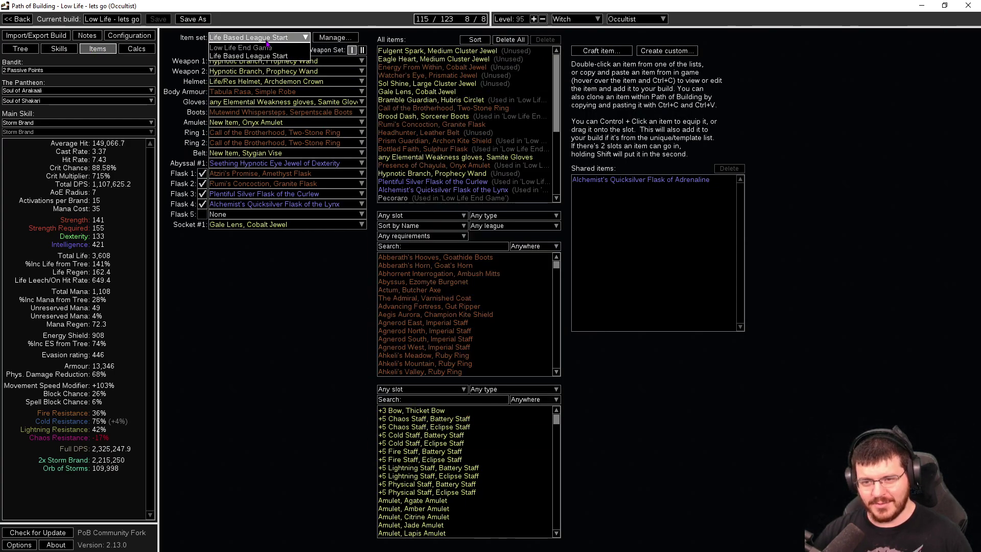
left_click(267, 47)
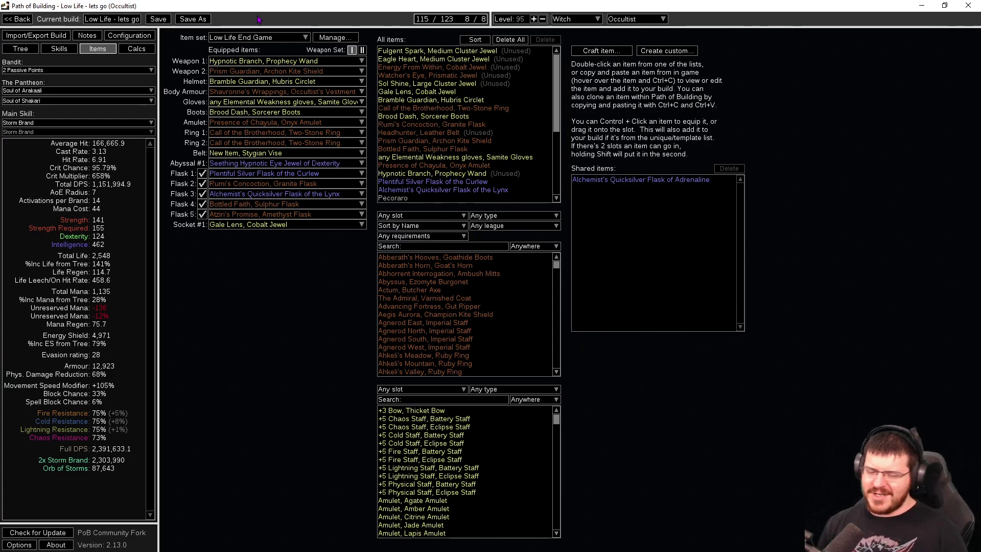
left_click(258, 38)
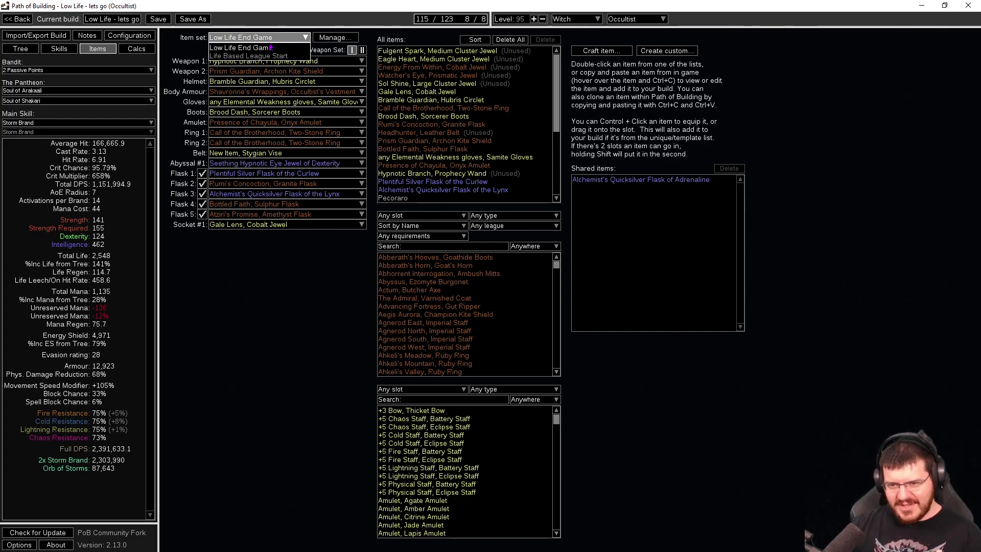
left_click(267, 56)
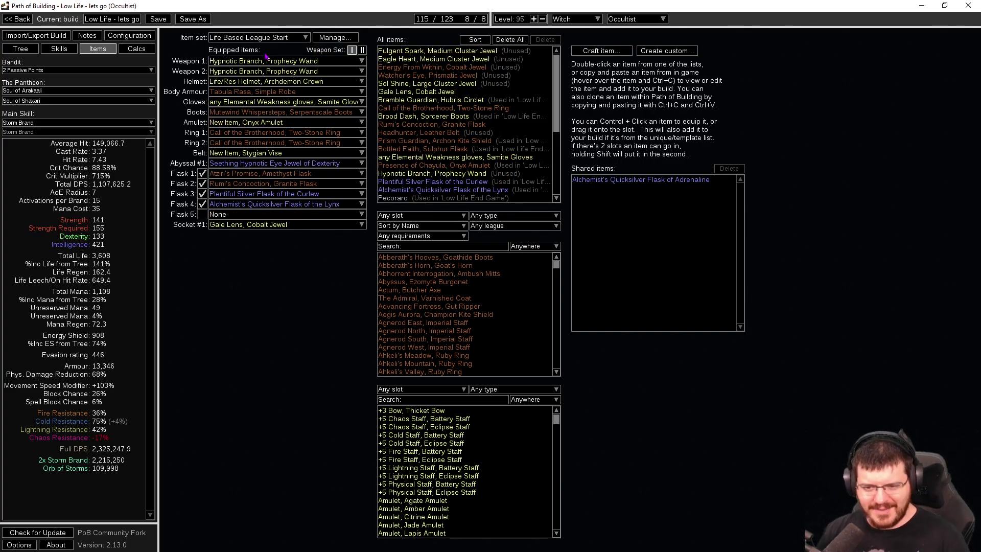
Step: Review the skill groups and the life passive tree, and check which passive trees the build offers
mouse_move(352, 73)
left_click(59, 48)
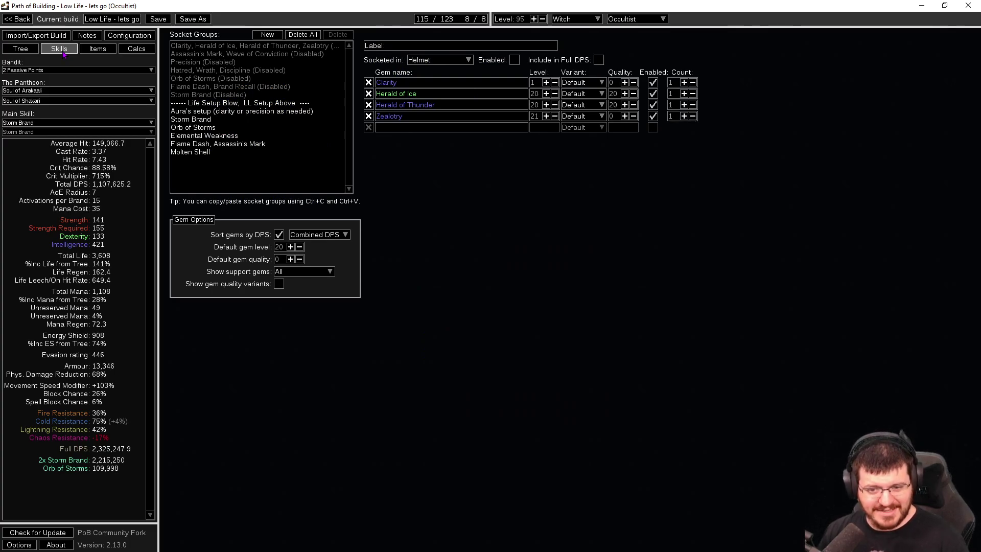
left_click(20, 49)
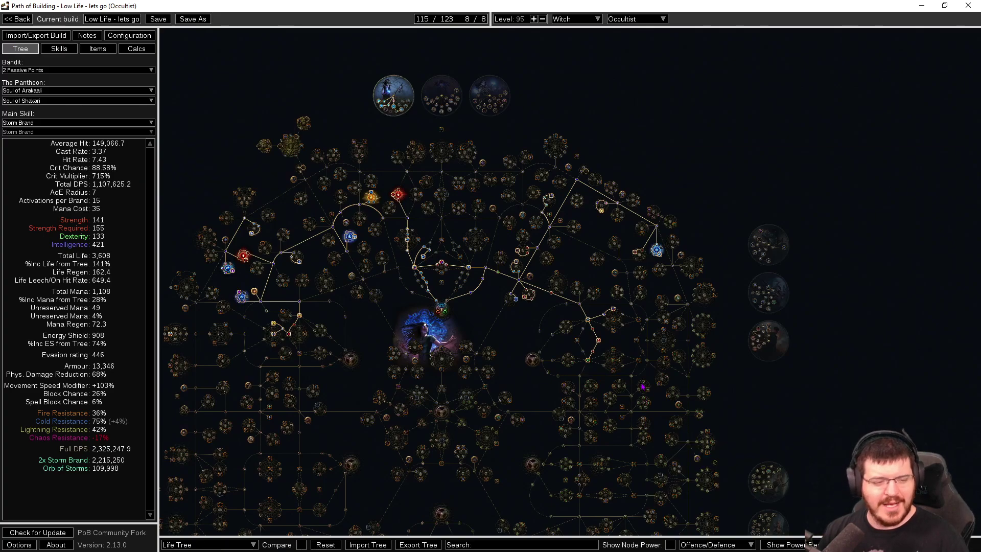
mouse_move(643, 387)
left_mouse_down()
mouse_move(621, 403)
mouse_move(636, 405)
left_mouse_up()
left_click(246, 545)
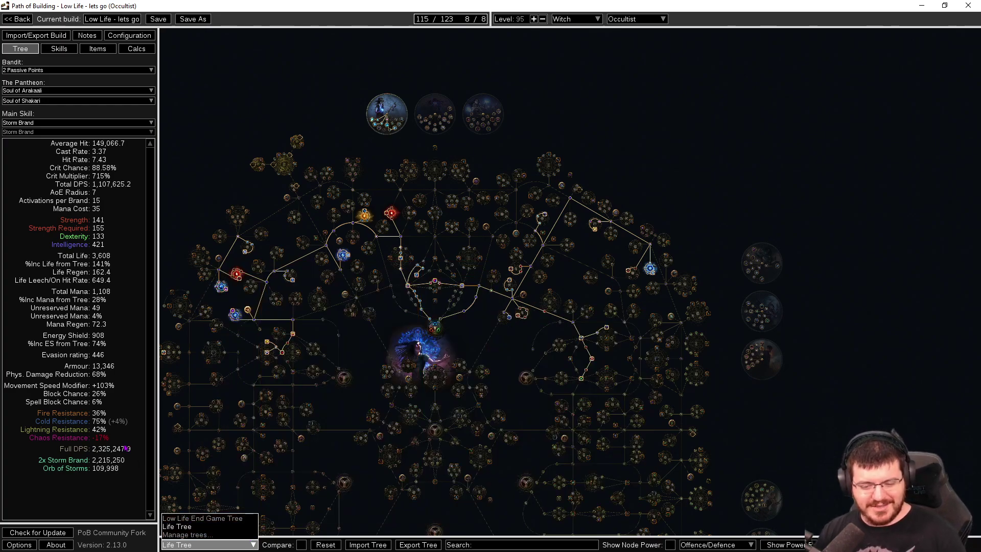
left_click(99, 458)
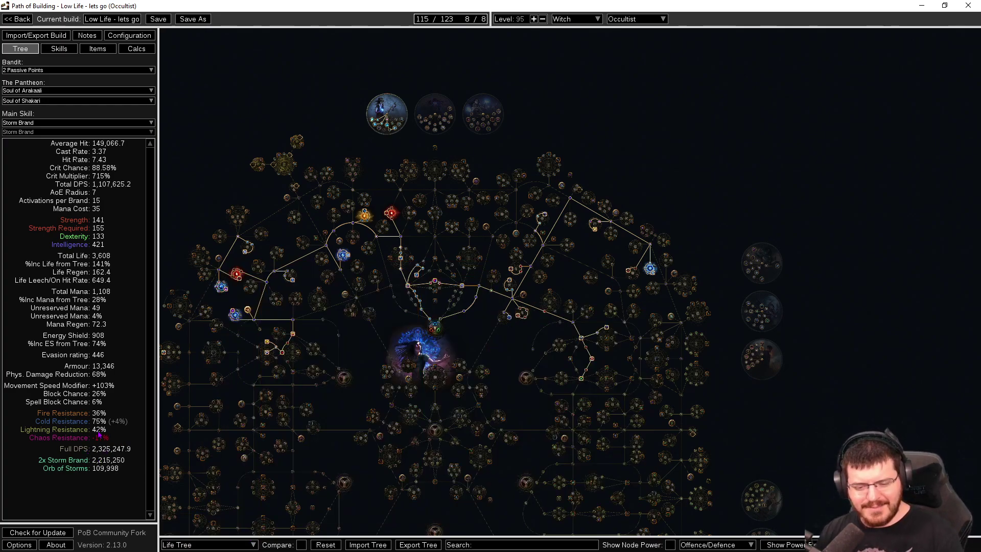
Step: In the life setup's Storm Brand socket group, set the Storm Brand and Inspiration gems to level 18
left_click(59, 48)
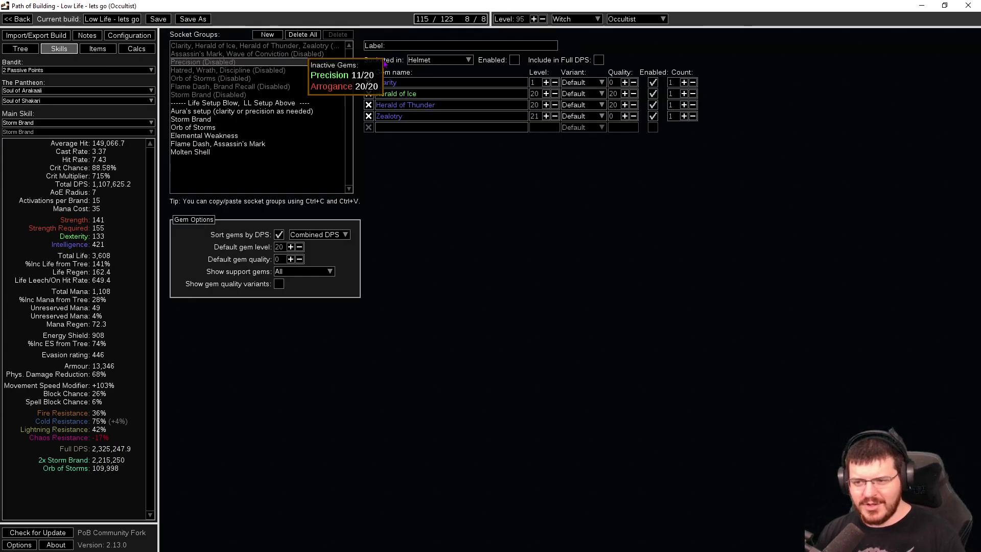
left_click(225, 119)
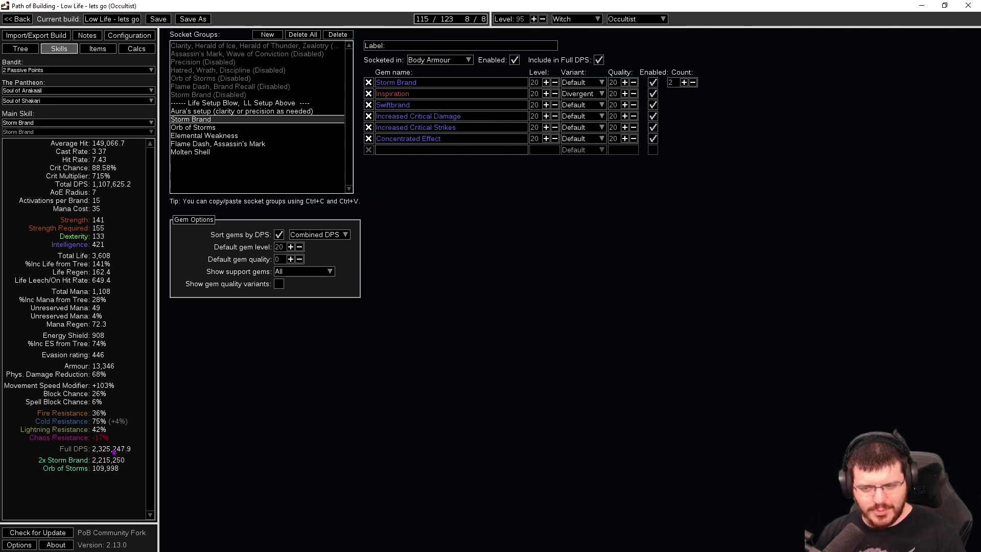
left_click(554, 83)
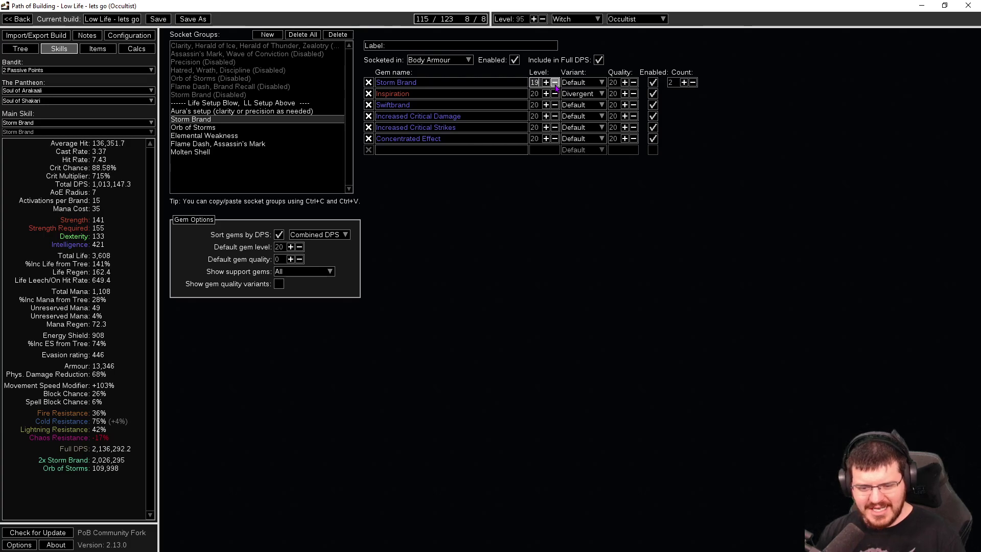
left_click(555, 83)
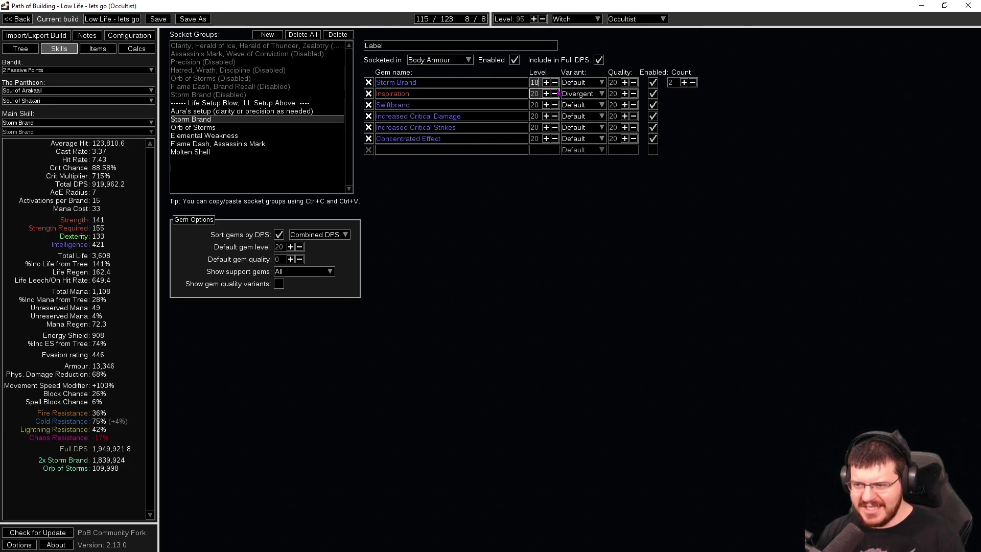
left_click(555, 94)
left_click(555, 94)
Step: Set Swiftbrand, Increased Critical Damage, Increased Critical Strikes and Concentrated Effect to level 18 in the same socket group
left_click(556, 105)
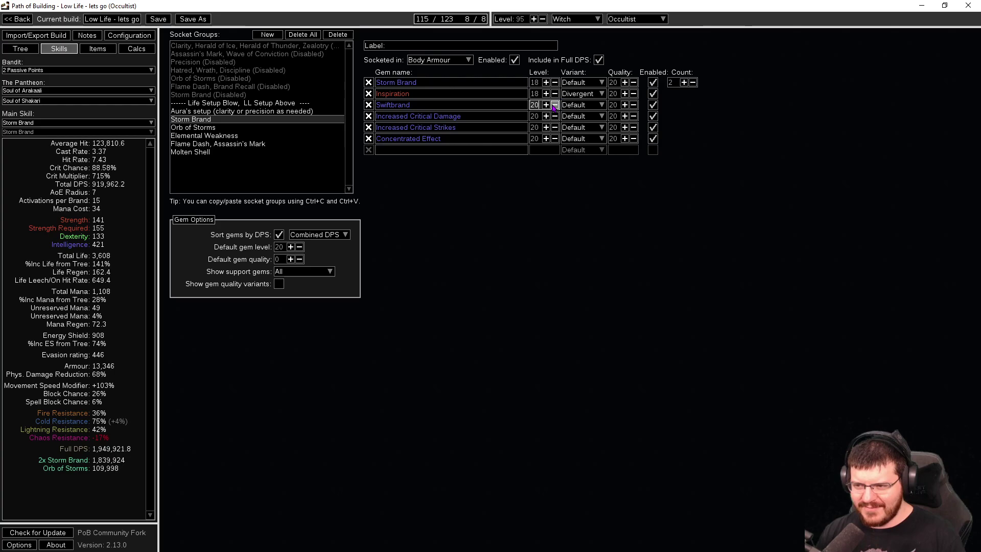
left_click(555, 104)
left_click(555, 116)
left_click(555, 116)
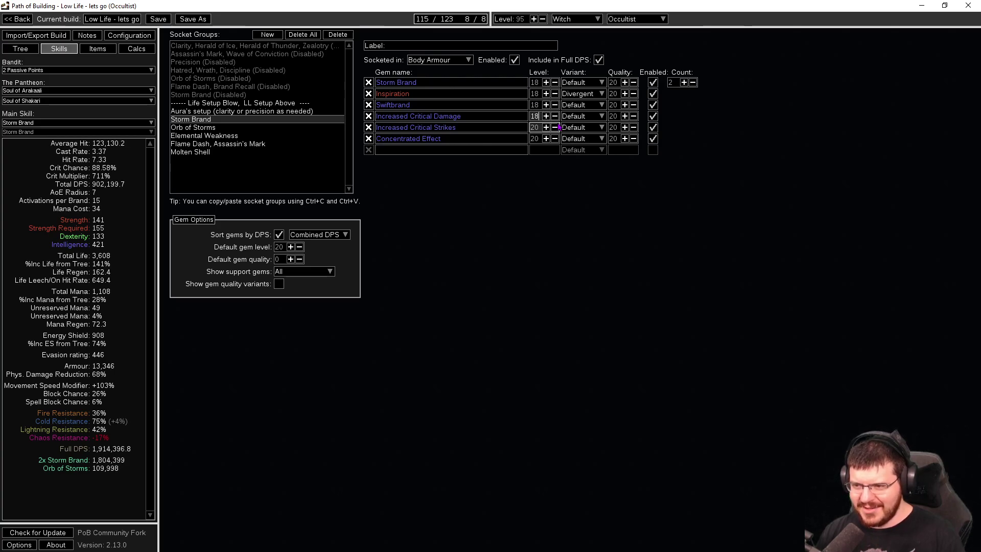
left_click(555, 128)
left_click(554, 127)
left_click(555, 139)
left_click(555, 139)
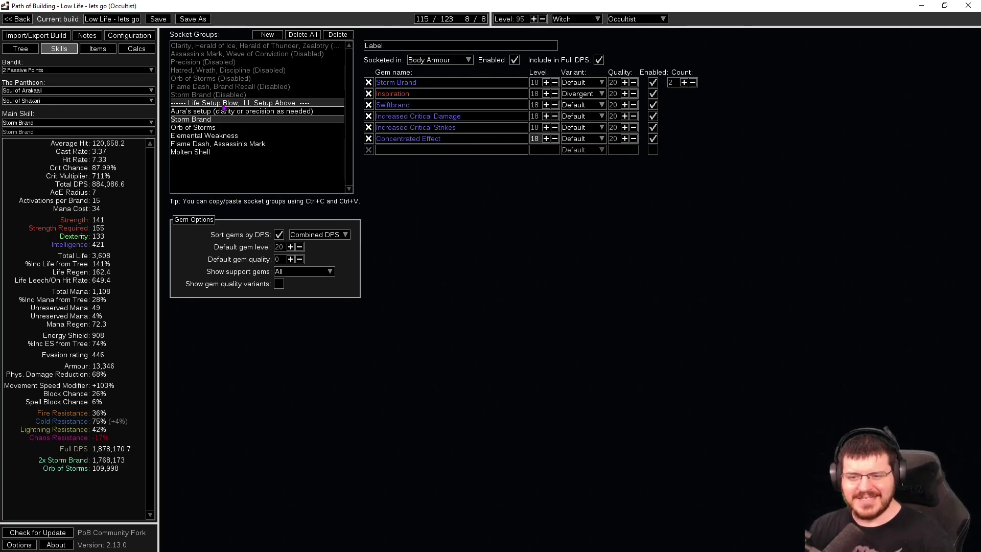
Step: Examine the life passive tree and the stats of the equipped amulet and rings
left_click(28, 53)
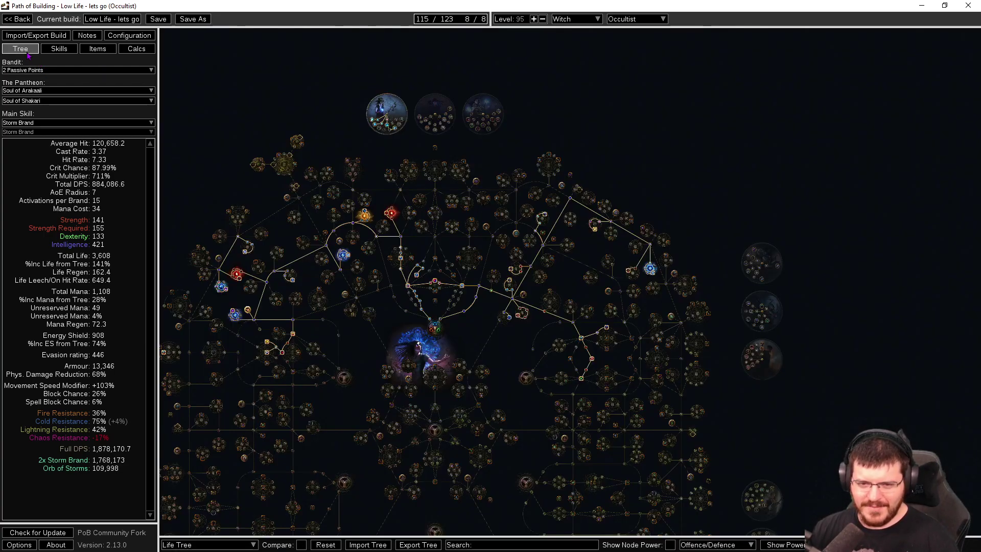
mouse_move(474, 329)
left_mouse_down()
mouse_move(514, 314)
mouse_move(537, 235)
mouse_move(590, 187)
mouse_move(449, 236)
mouse_move(469, 315)
left_mouse_up()
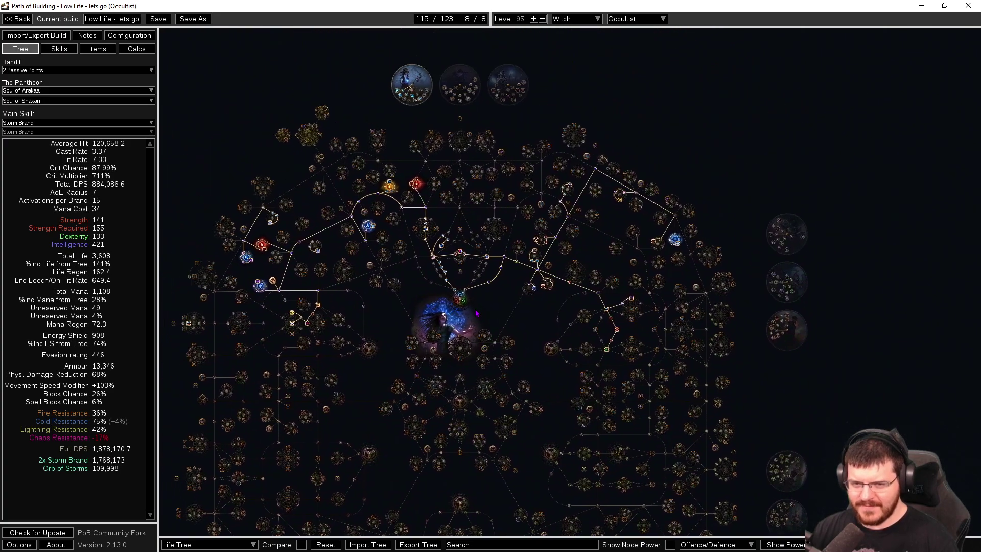
left_click(94, 48)
mouse_move(323, 127)
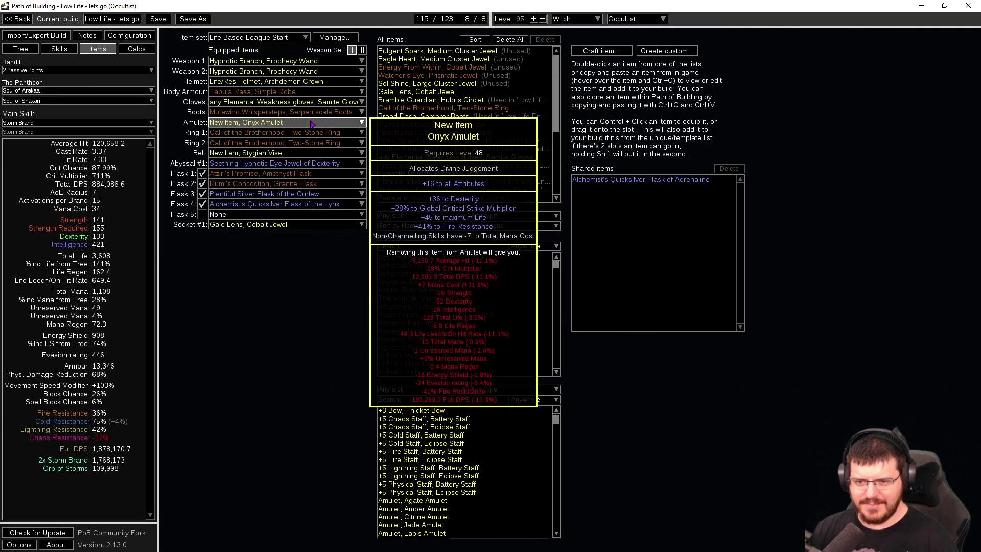
mouse_move(280, 142)
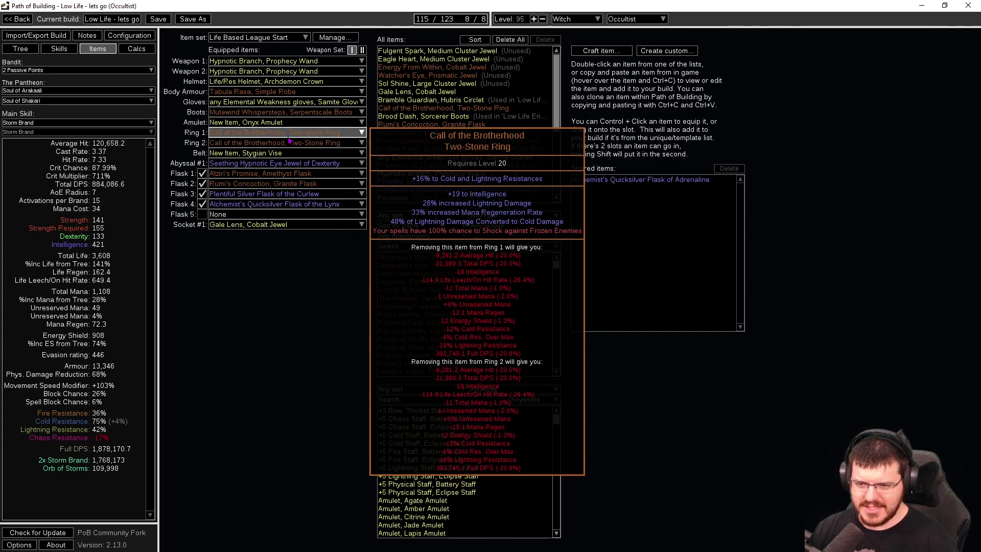
Step: Try the Life/Res Two-Toned Boots in the boots slot and re-equip the Mutewind Whispersteps
mouse_move(286, 118)
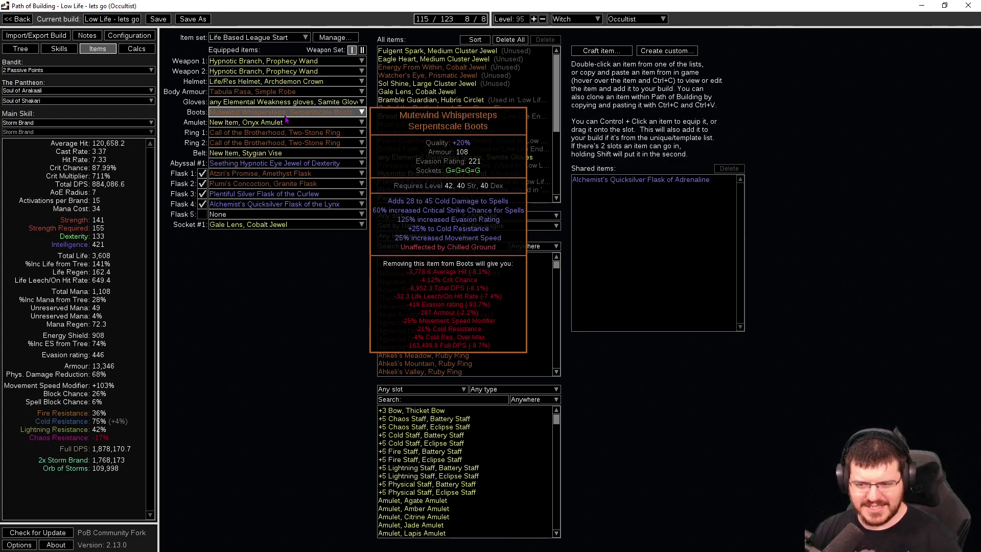
left_click(286, 113)
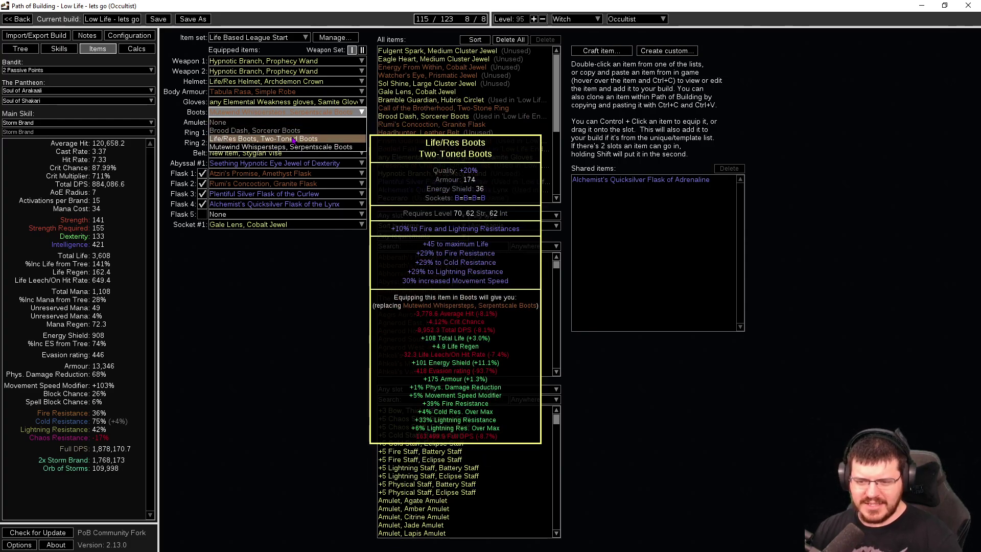
left_click(294, 139)
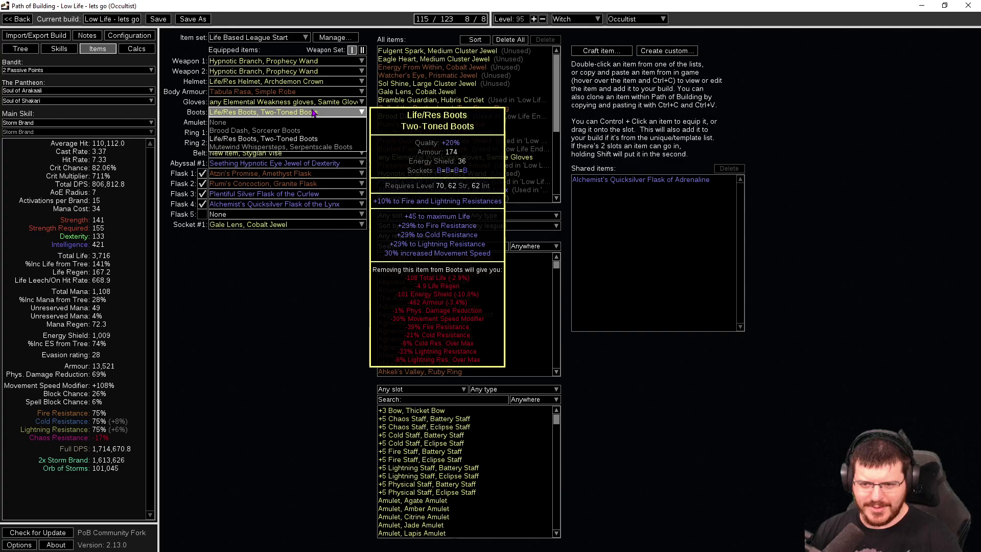
left_click(304, 147)
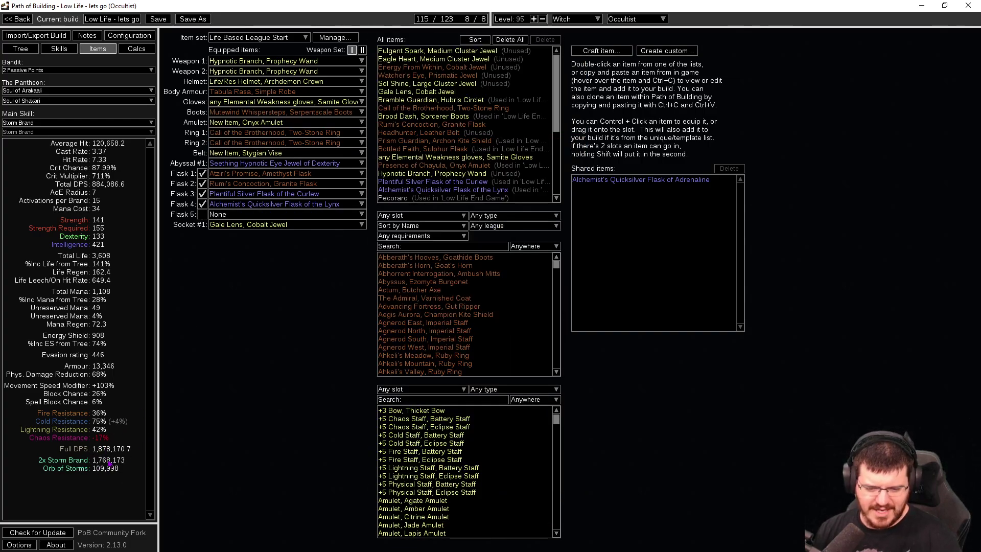
Step: Examine the equipped boots, helmet and second weapon, and view the contents of the available item sets
mouse_move(295, 117)
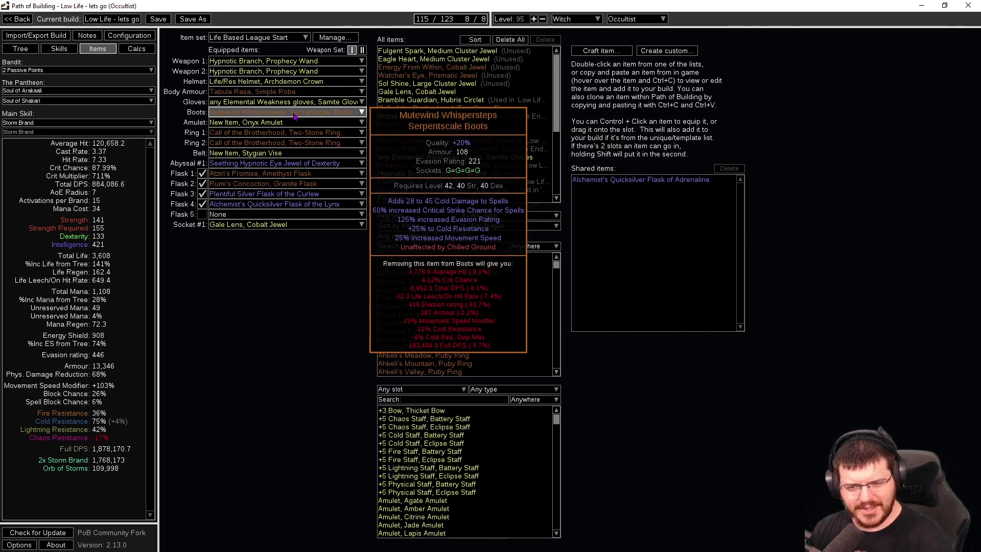
mouse_move(326, 89)
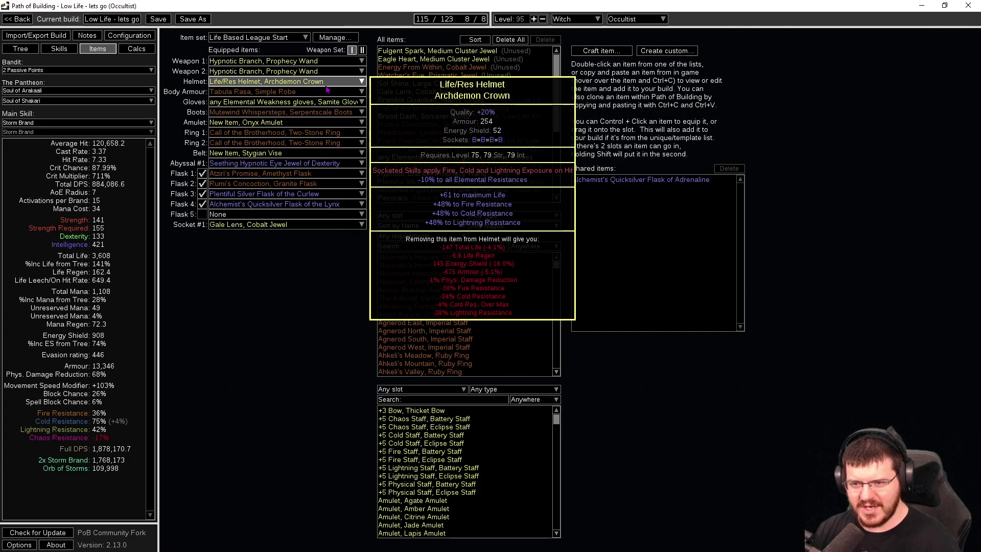
mouse_move(334, 71)
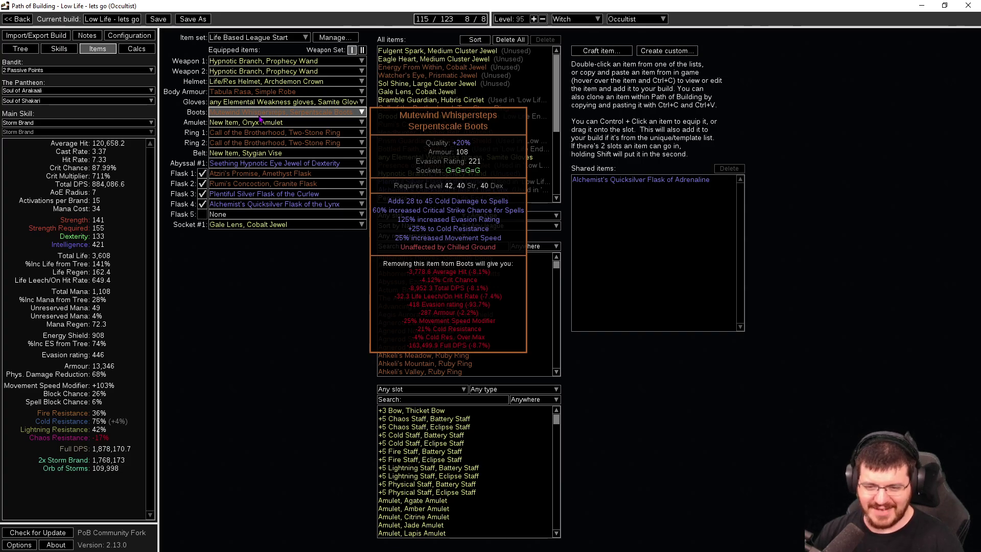
left_click(239, 38)
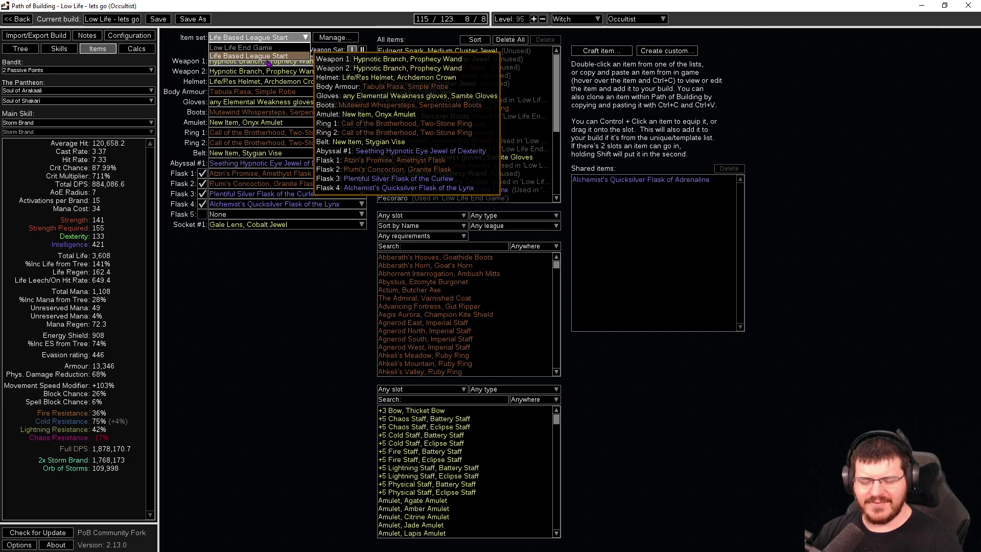
Step: Disable the life setup's "Aura's setup (clarity or precision as needed)" socket group
left_click(71, 52)
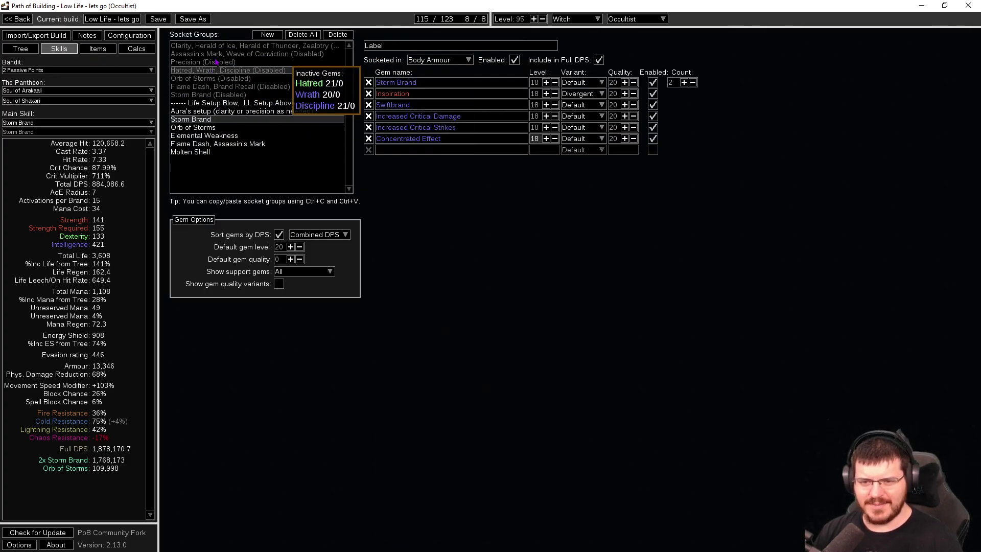
left_click(251, 111)
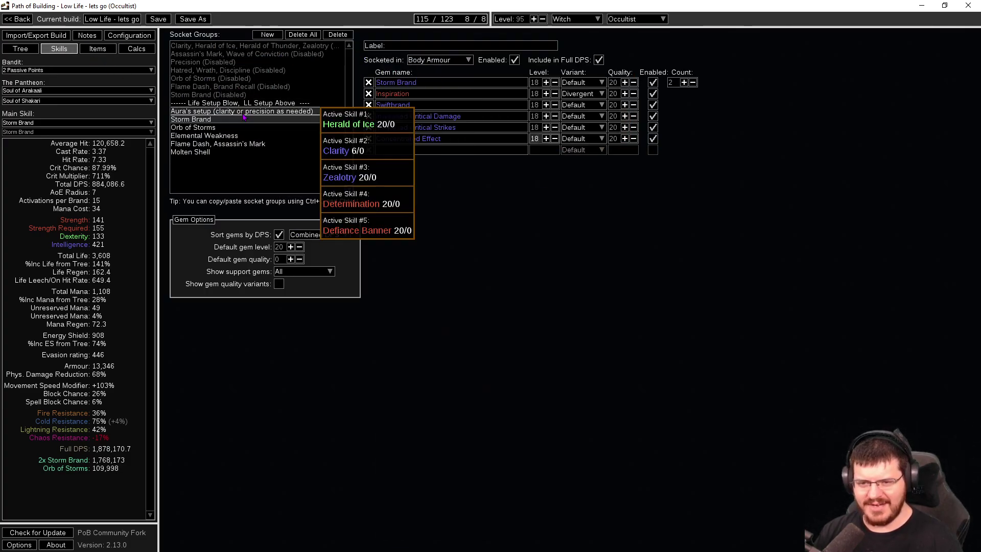
left_click(515, 60)
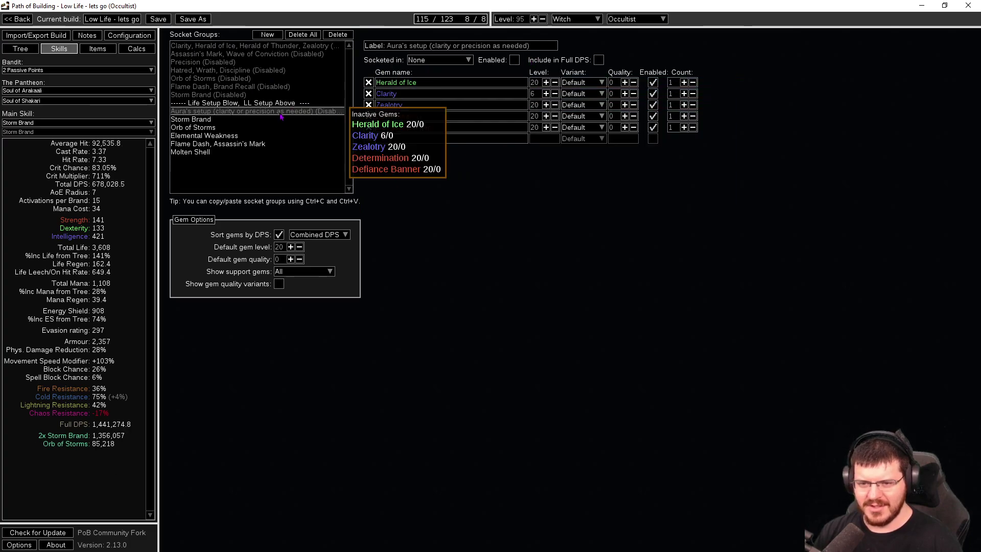
Step: Disable the life setup's Storm Brand and Orb of Storms socket groups
key("Down")
left_click(514, 60)
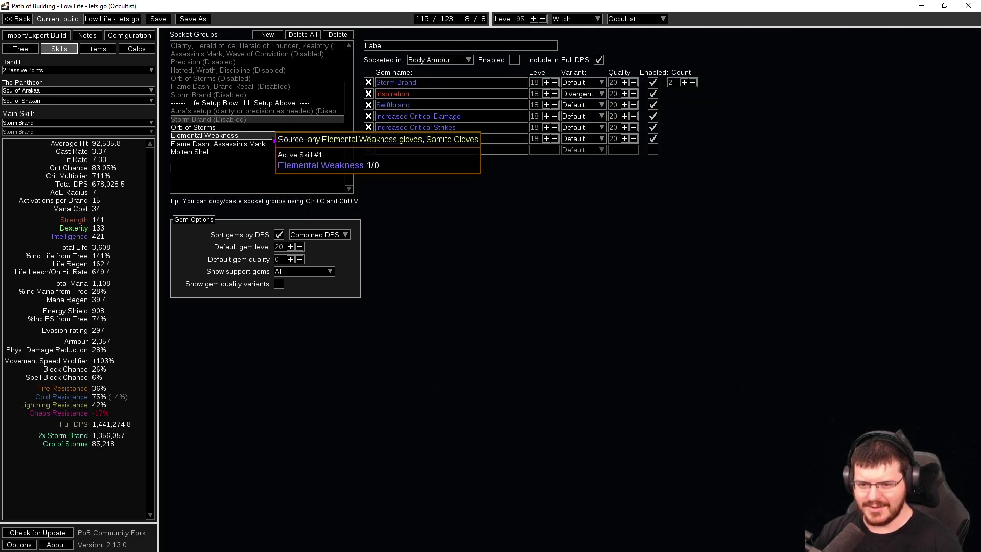
left_click(278, 137)
left_click(275, 127)
left_click(515, 60)
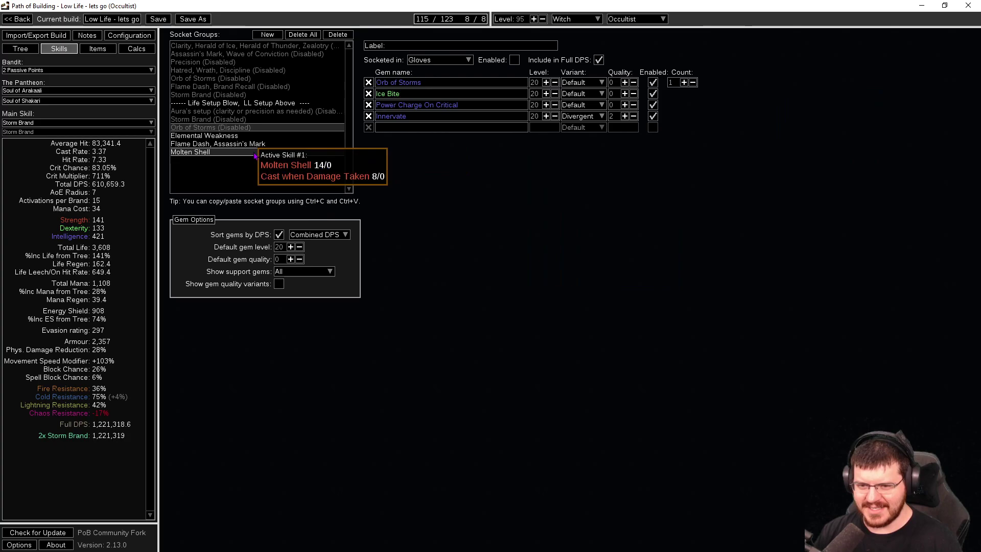
Step: Disable the life setup's Flame Dash and Assassin's Mark, Molten Shell, and Elemental Weakness socket groups
left_click(286, 143)
left_click(514, 59)
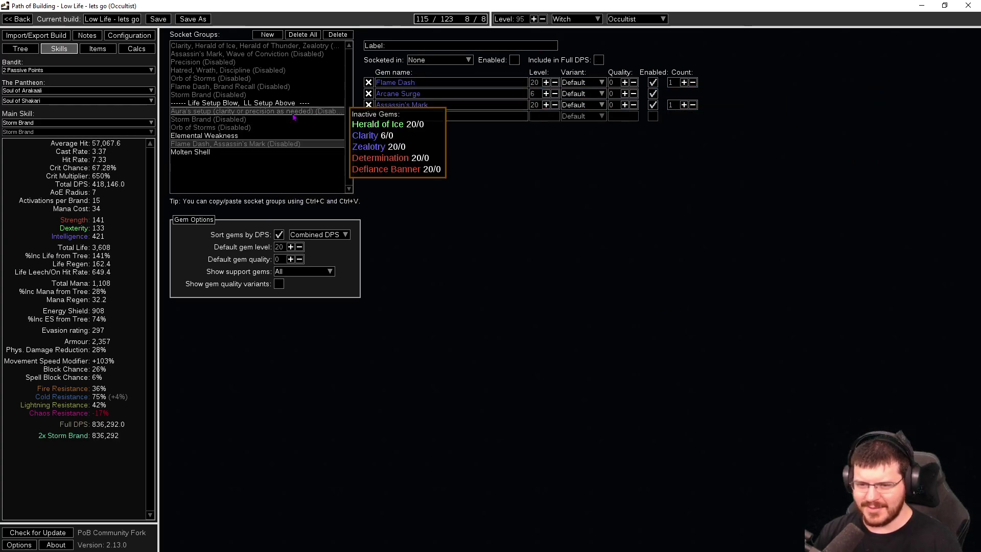
left_click(229, 153)
left_click(515, 60)
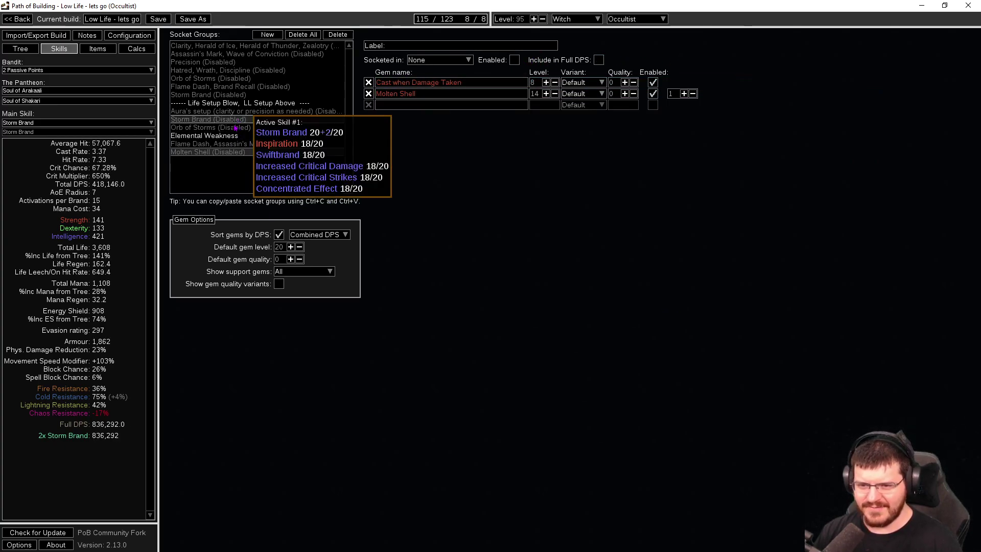
left_click(286, 135)
left_click(515, 60)
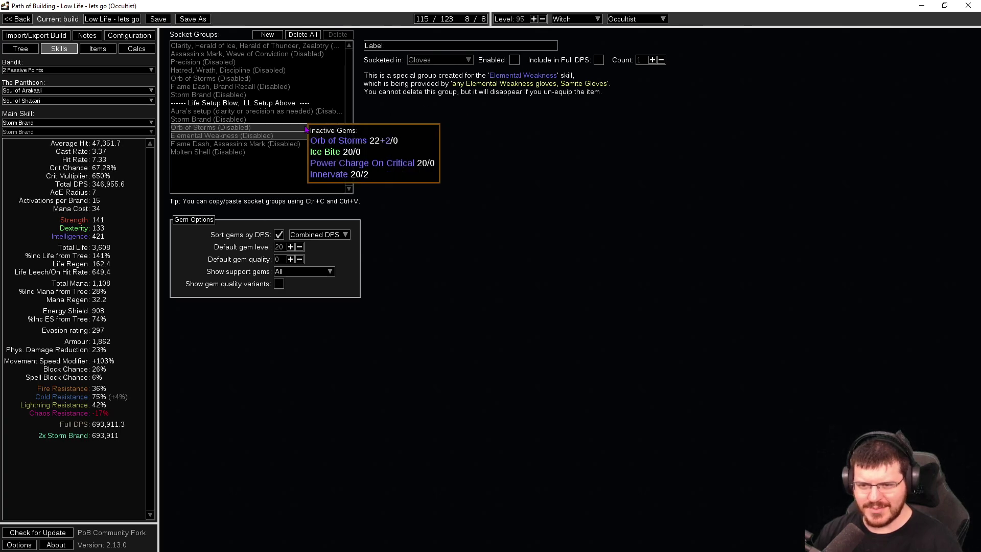
Step: Enable the low-life setup's Storm Brand group and include it in Full DPS, and enable its Flame Dash, Brand Recall group
left_click(230, 95)
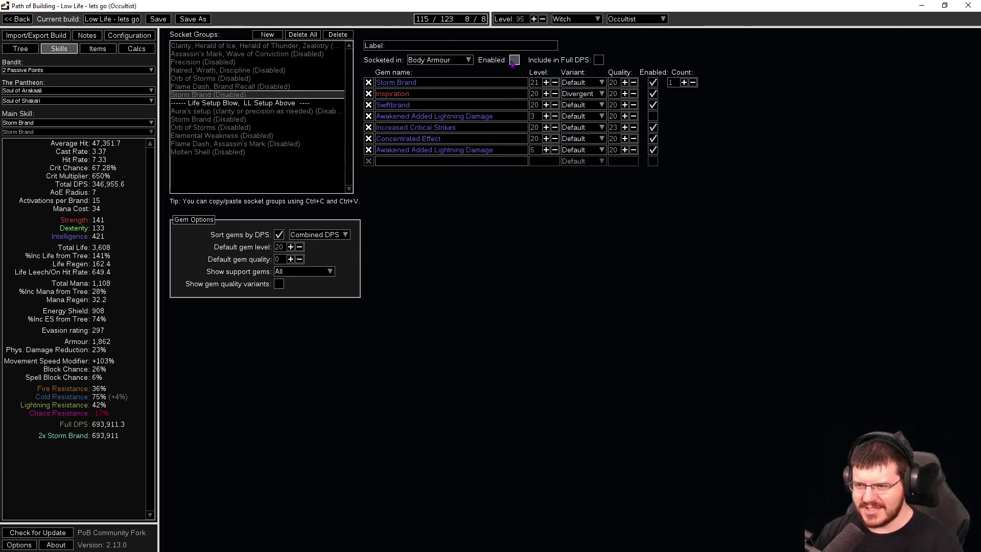
left_click(514, 60)
left_click(599, 60)
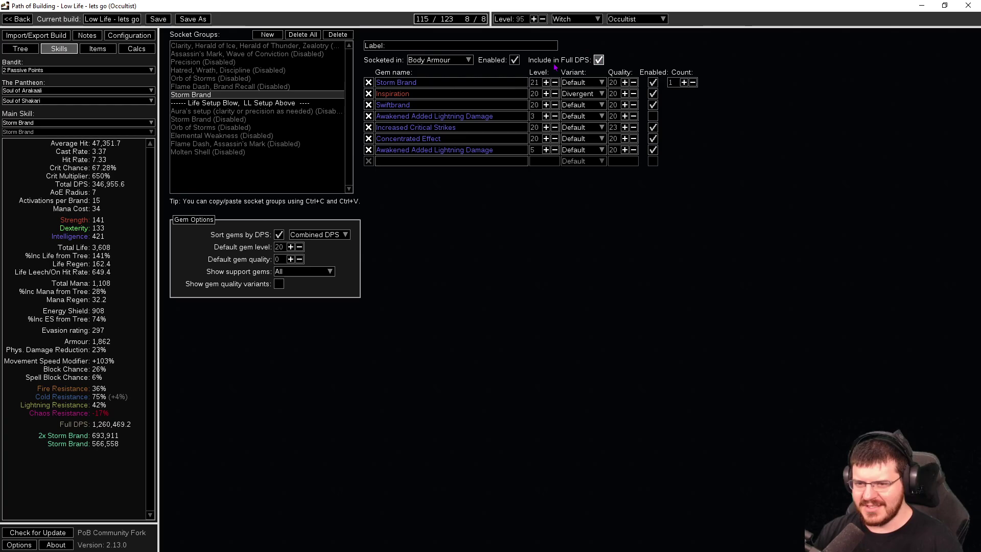
left_click(230, 87)
left_click(514, 59)
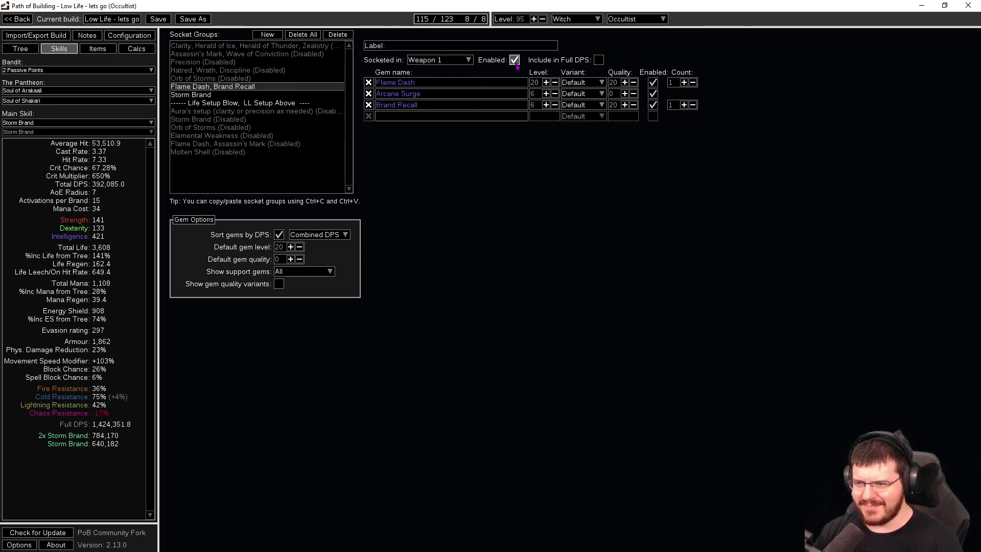
Step: Enable the low-life setup's Orb of Storms group and its Hatred, Wrath, Discipline group
left_click(250, 70)
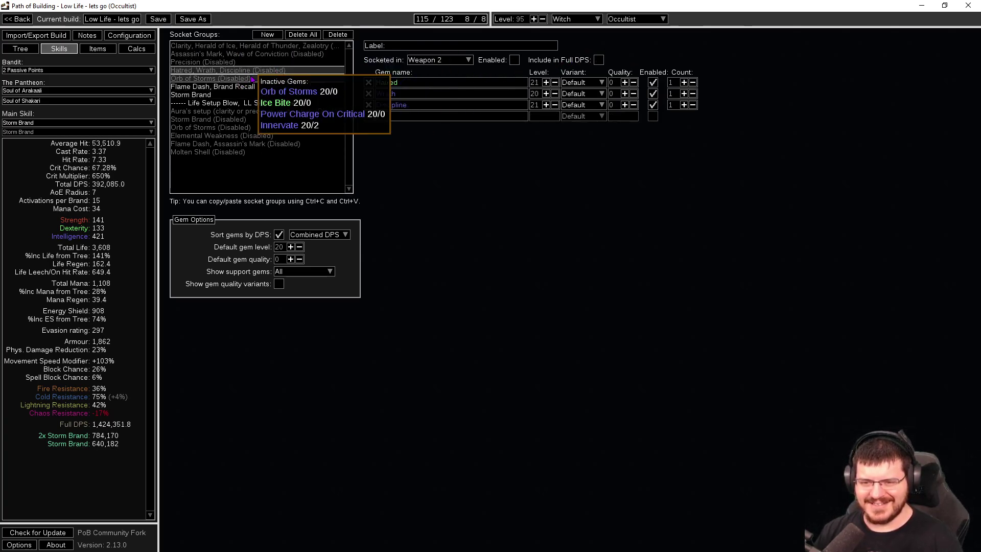
left_click(252, 79)
left_click(514, 60)
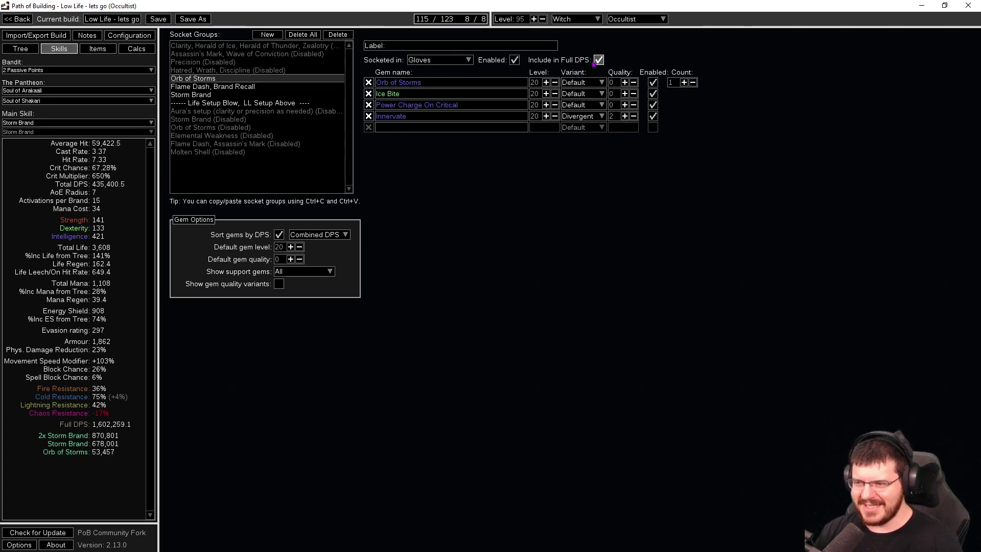
left_click(287, 70)
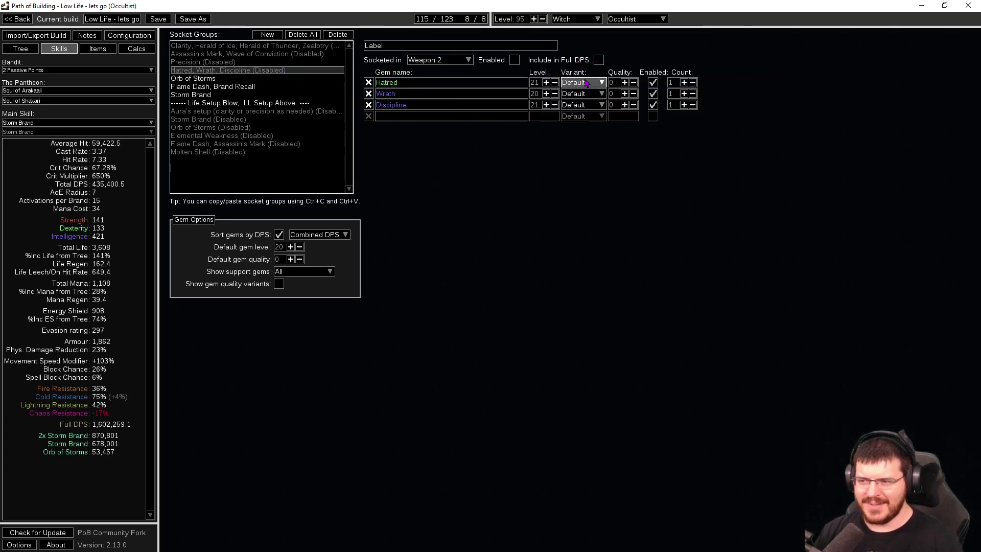
left_click(515, 60)
Step: Enable the low-life setup's Precision, Assassin's Mark with Wave of Conviction, and Clarity with Heralds and Zealotry groups
left_click(287, 62)
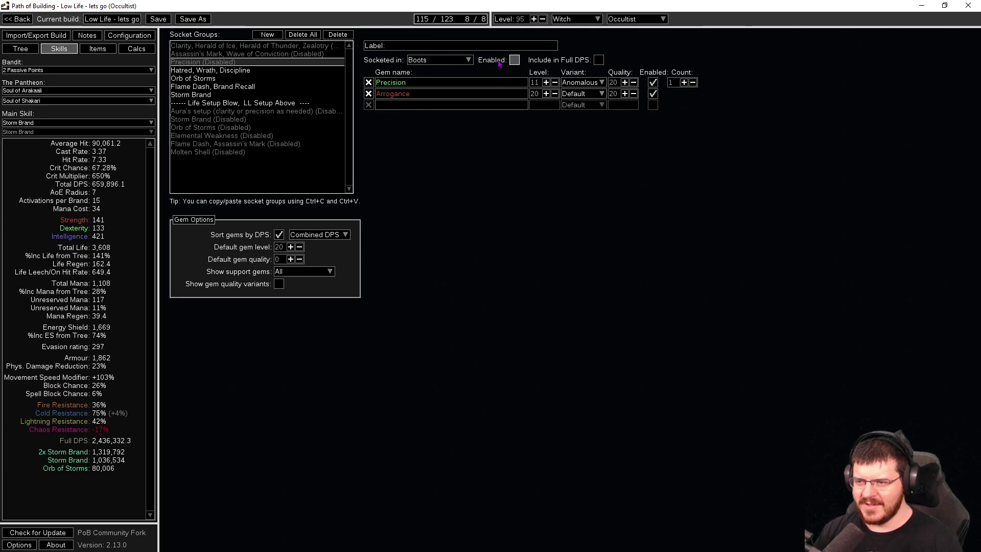
left_click(514, 60)
left_click(286, 54)
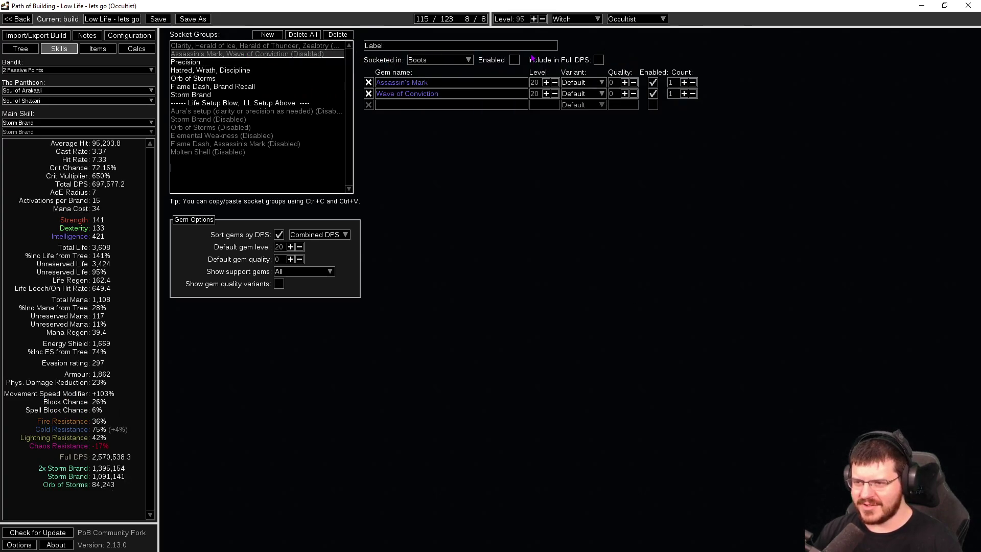
left_click(514, 60)
left_click(286, 46)
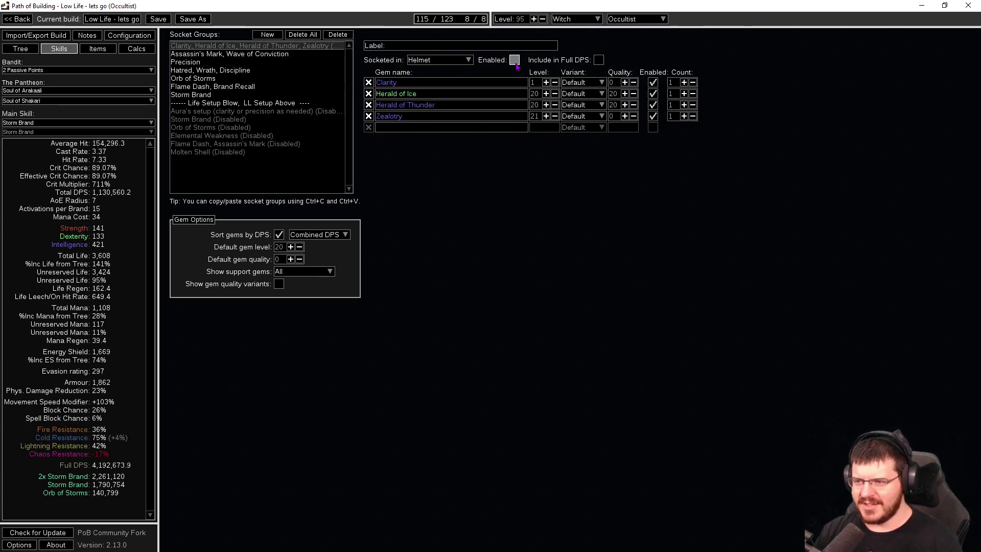
left_click(515, 59)
Step: Switch the passive tree to Low Life End Game Tree and view the equipped items
left_click(21, 49)
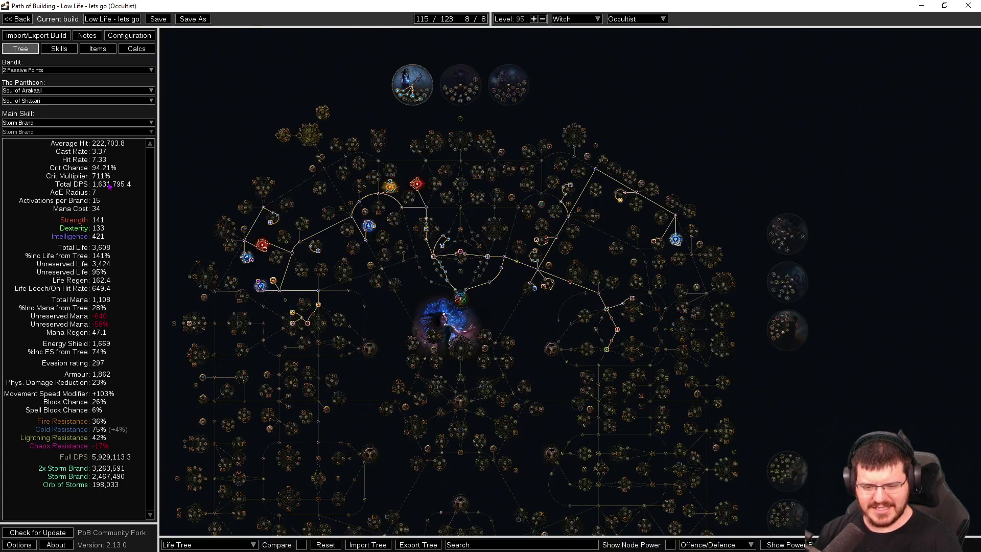
left_click(209, 544)
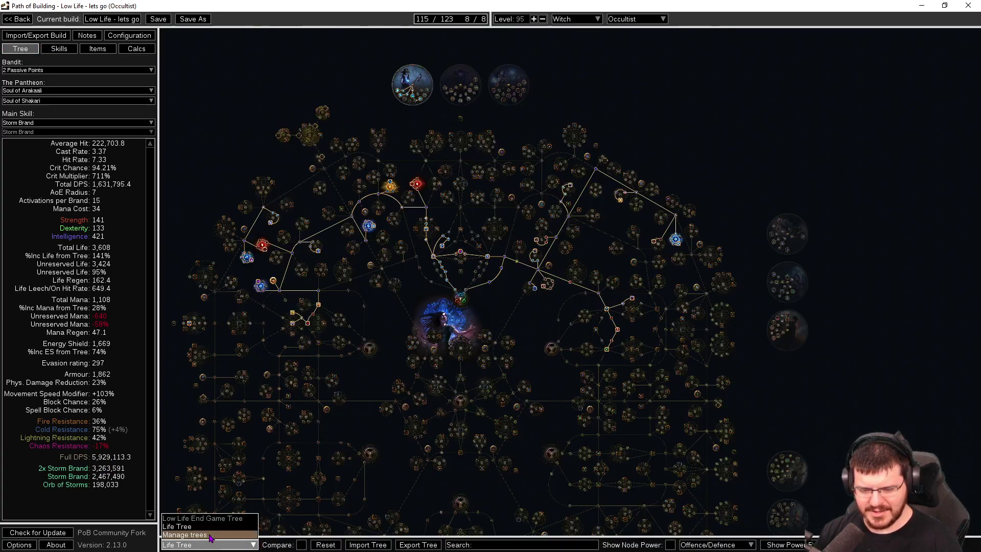
left_click(206, 520)
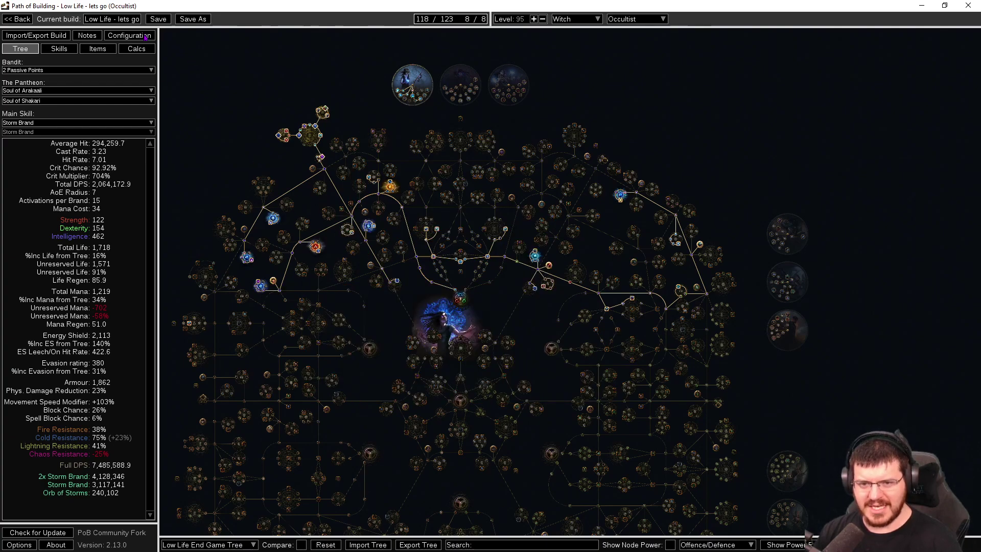
left_click(98, 49)
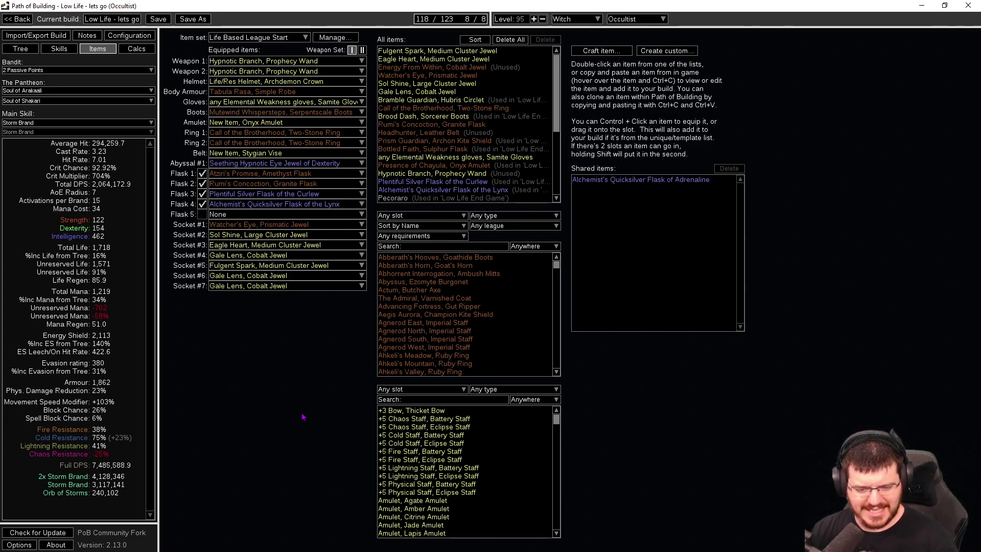
Step: Compare the two Storm Brand socket groups and set the low-life setup's Storm Brand count to 2
left_click(71, 51)
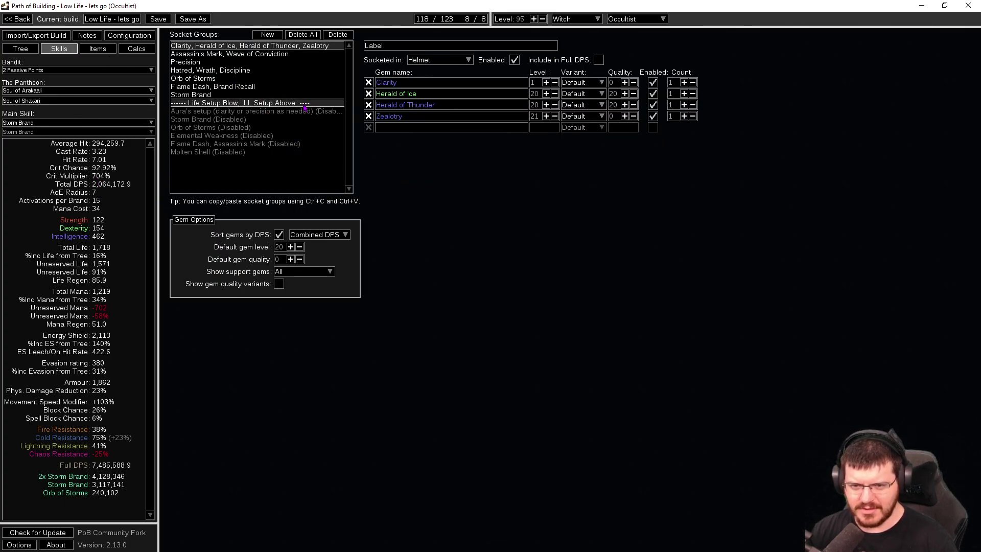
mouse_move(280, 90)
left_click(248, 95)
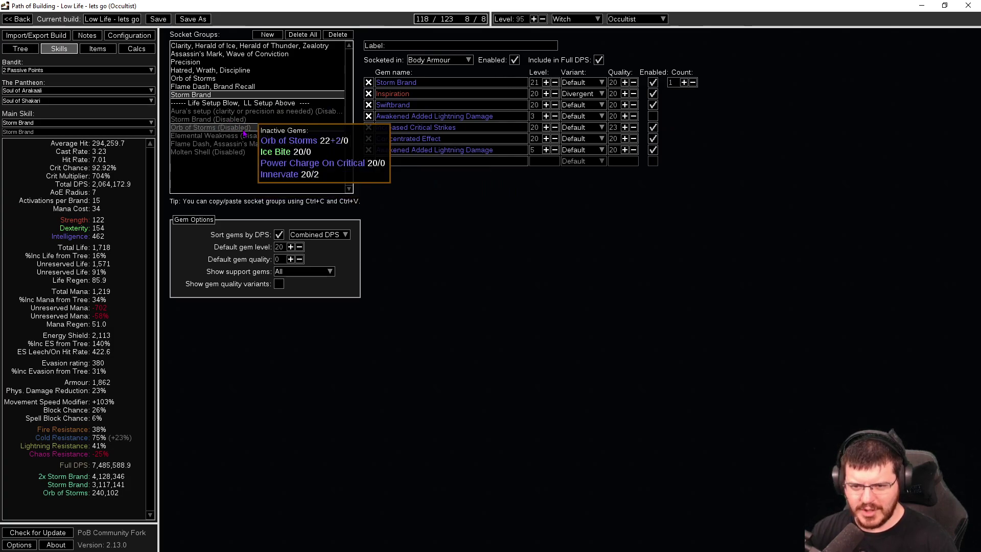
left_click(258, 121)
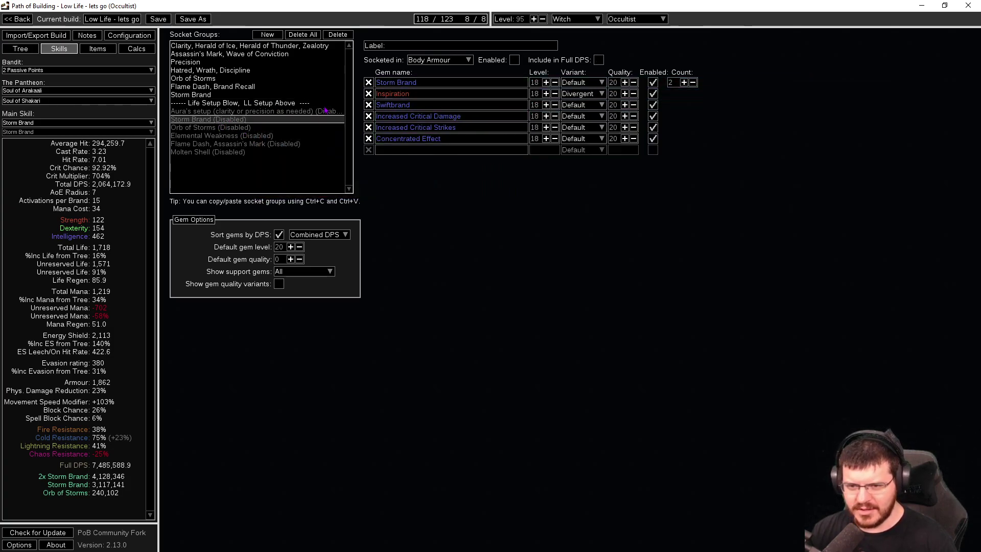
mouse_move(249, 98)
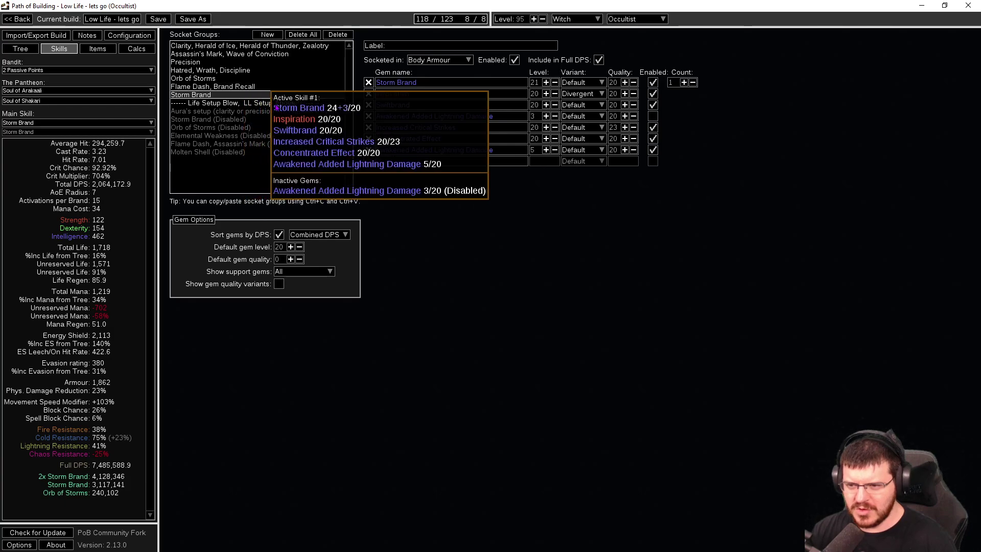
left_click(250, 95)
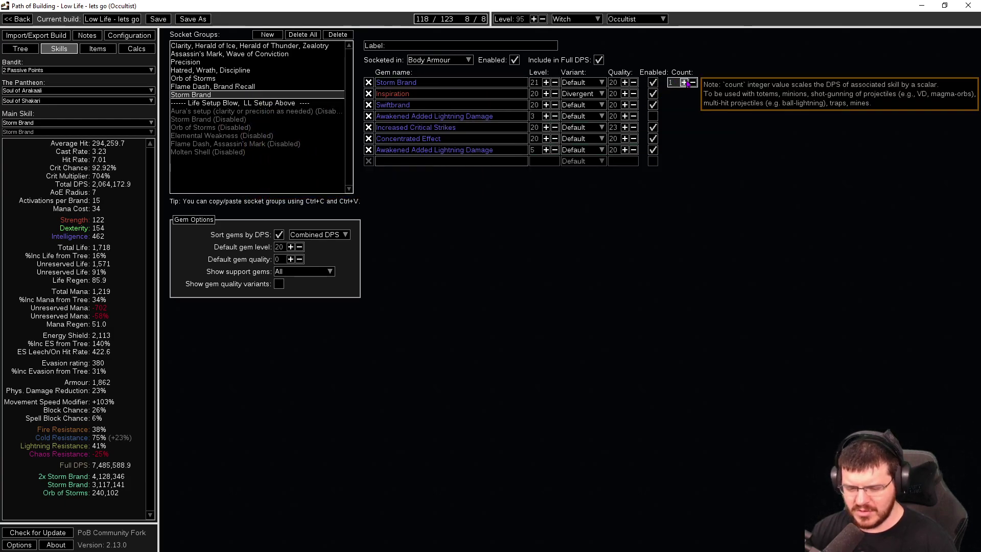
left_click(684, 83)
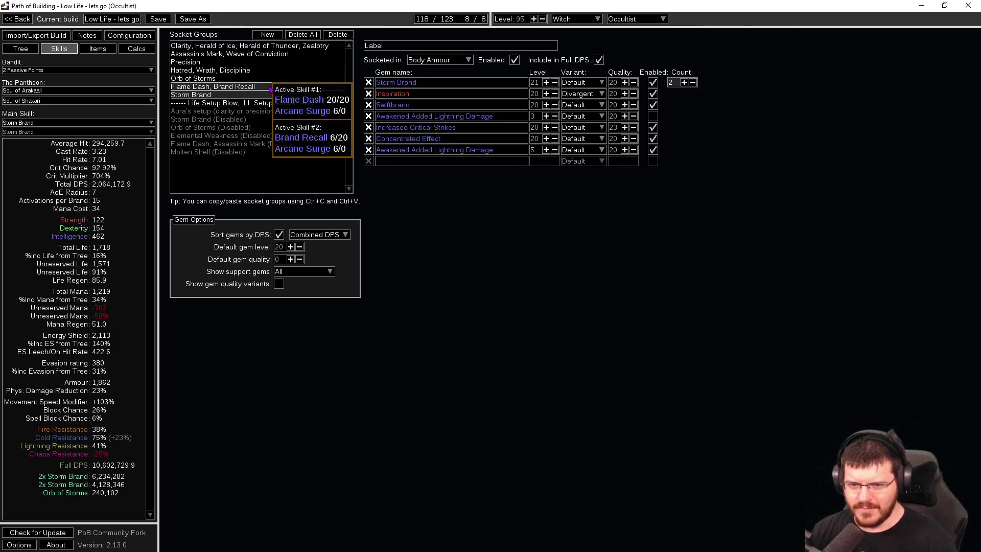
Step: Try a count of 1 for the life setup's Storm Brand and return it to 2
left_click(252, 120)
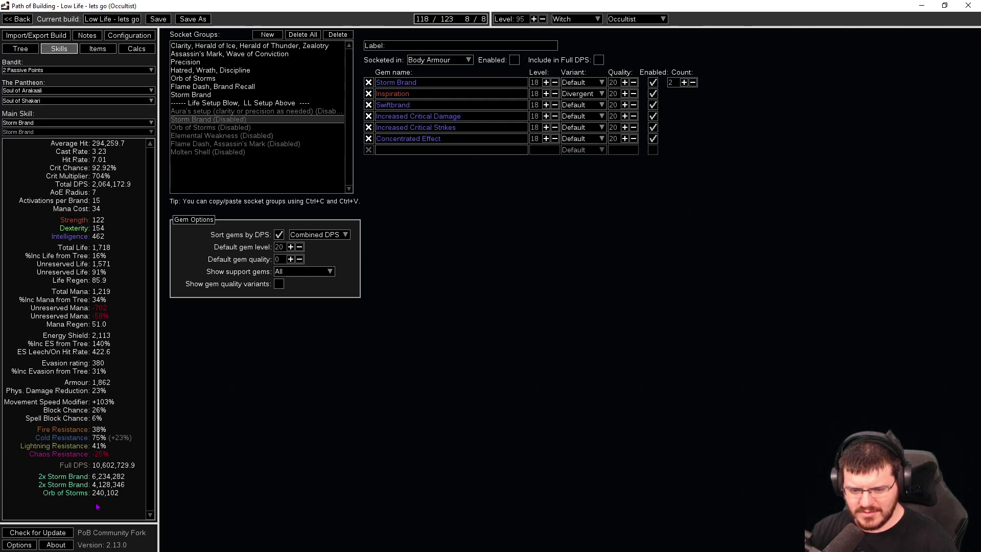
mouse_move(221, 89)
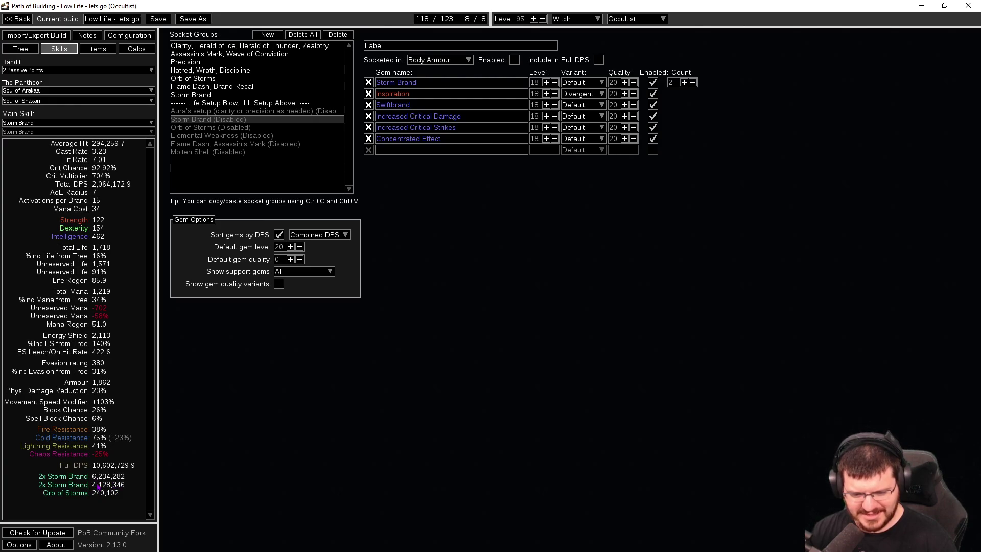
left_click(693, 83)
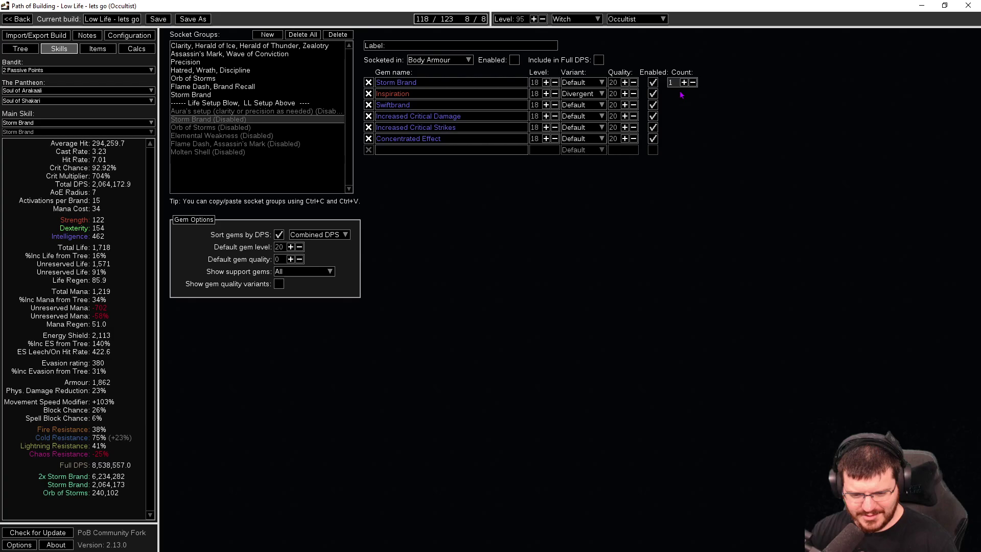
left_click(683, 82)
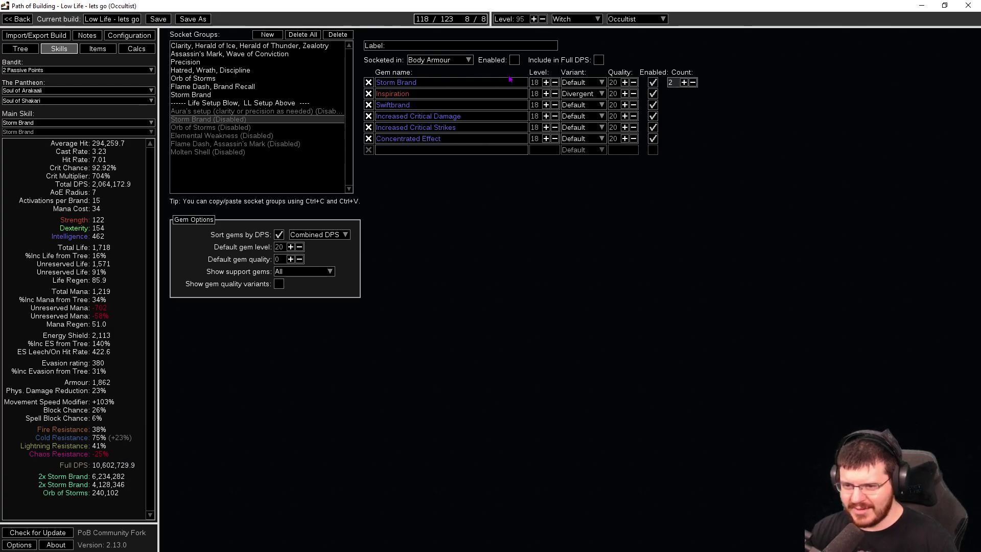
Step: Exclude the low-life setup's Storm Brand group from Full DPS, disable it, and choose that Storm Brand as the main skill
left_click(250, 95)
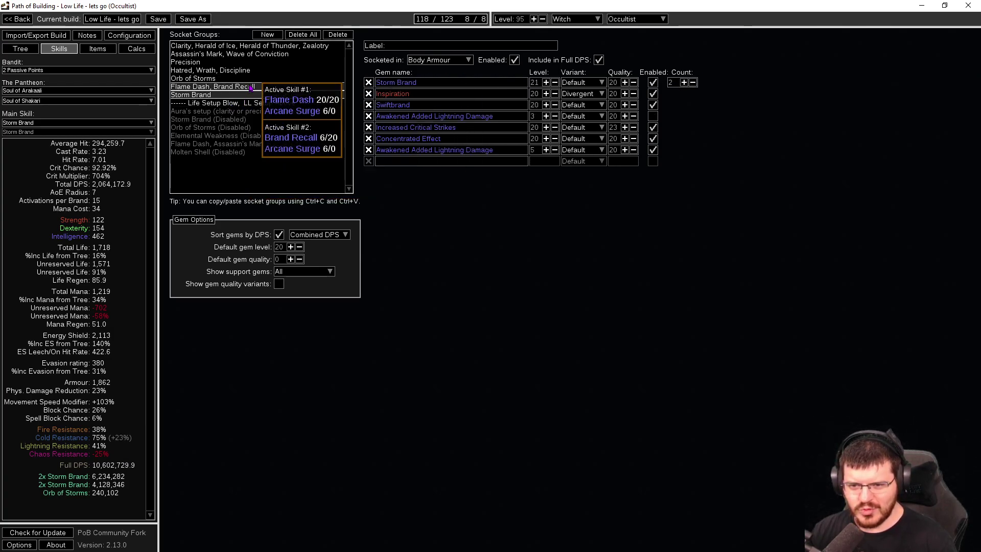
left_click(240, 80)
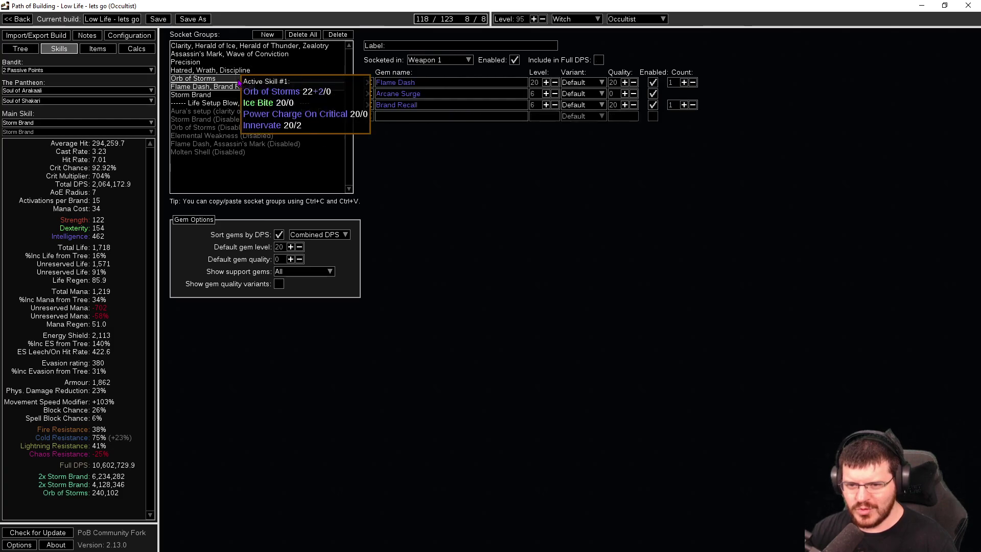
left_click(330, 46)
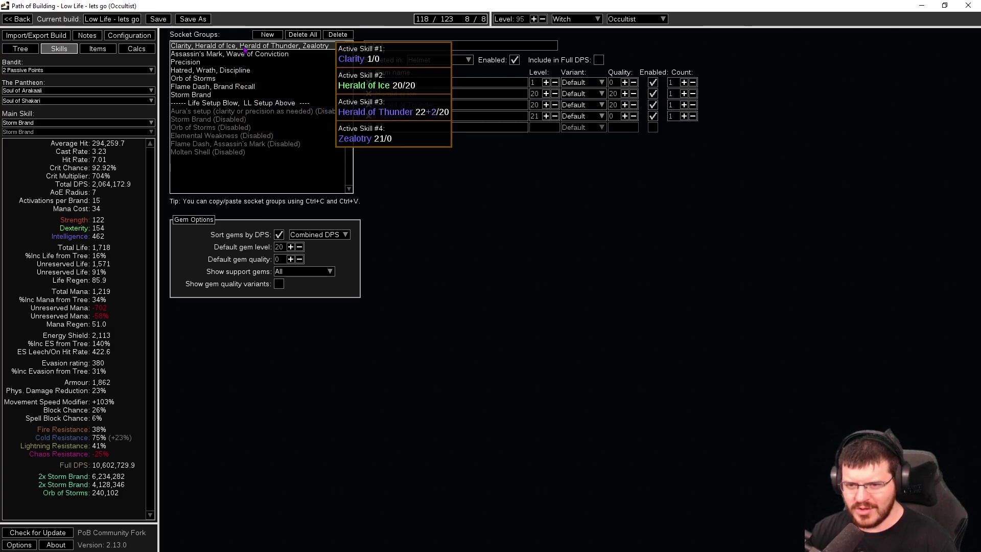
left_click(258, 86)
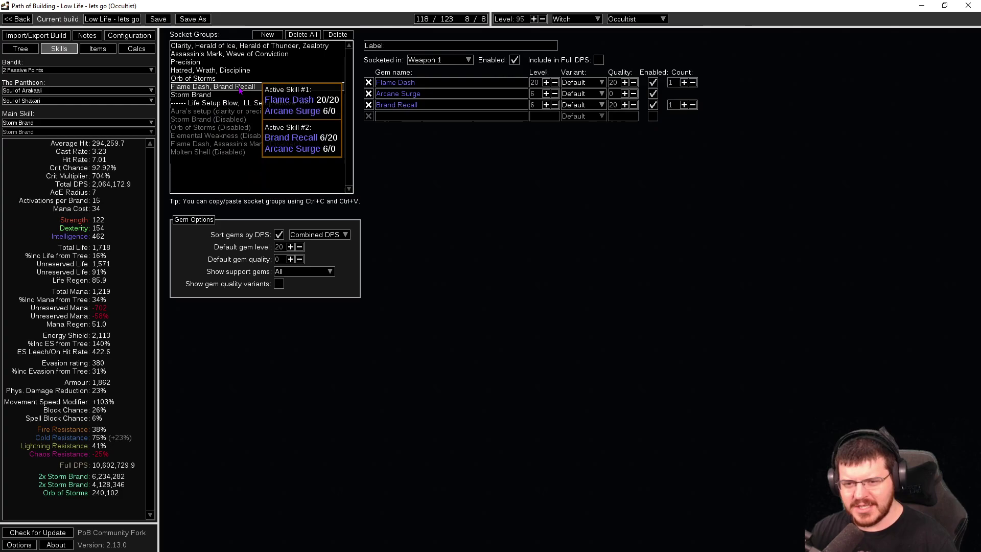
left_click(315, 95)
left_click(598, 60)
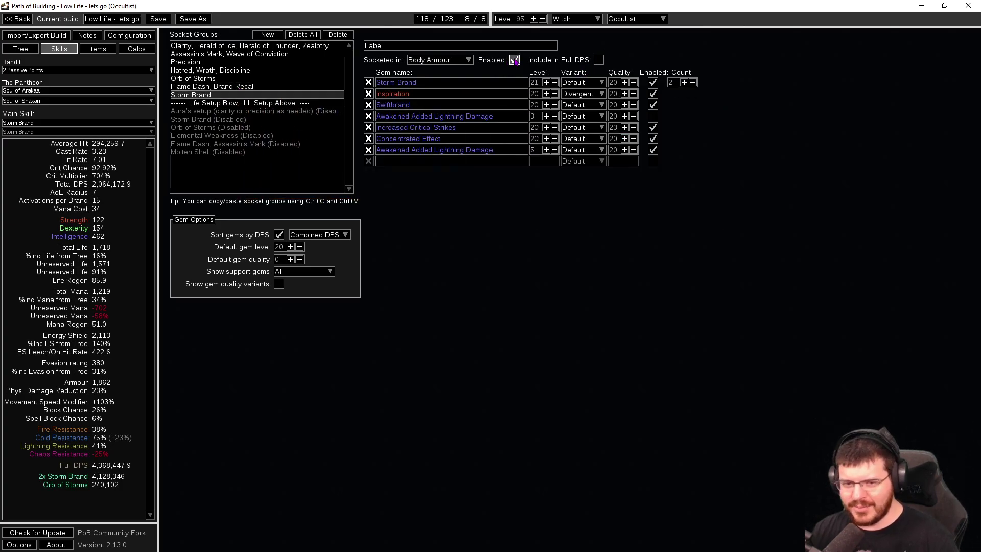
left_click(514, 60)
left_click(149, 121)
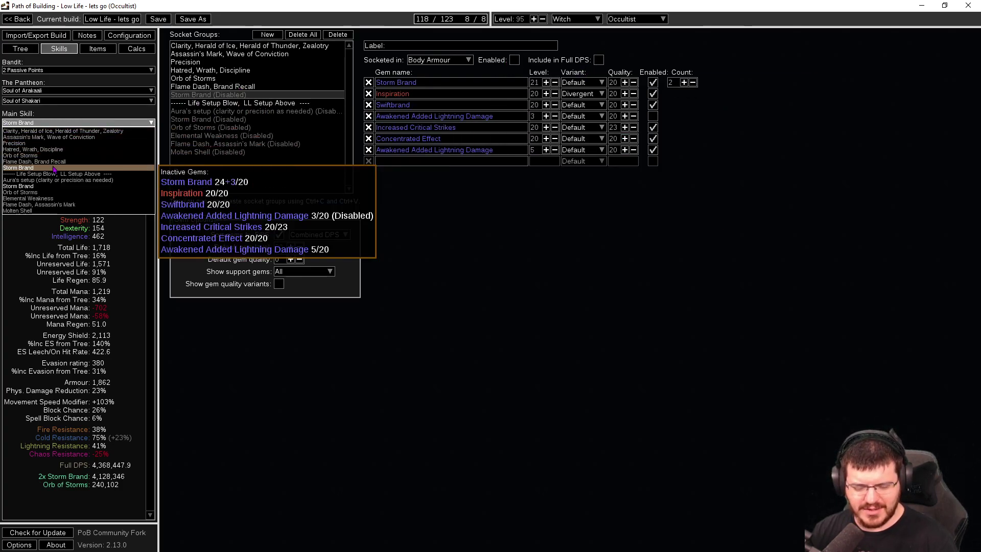
left_click(51, 140)
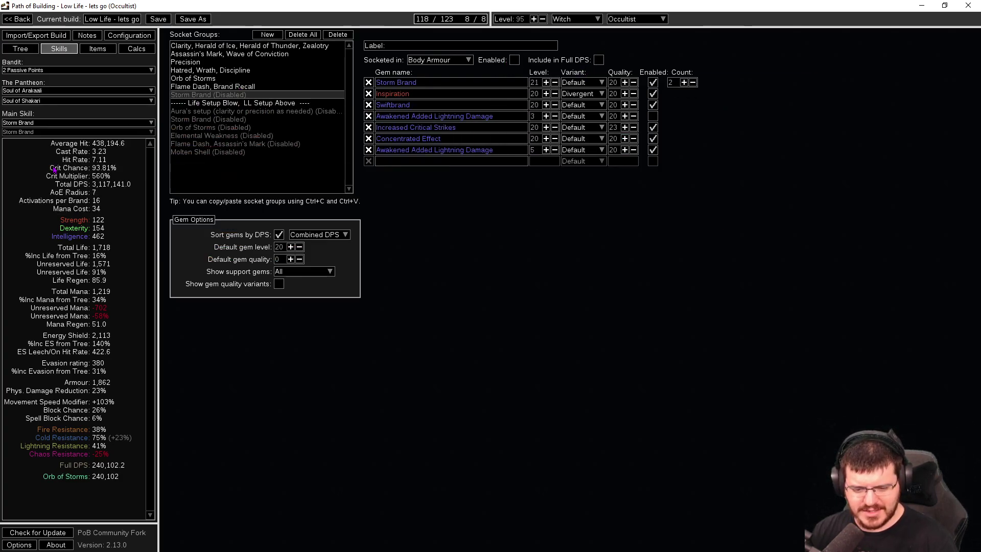
Step: Keep Storm Brand as the main skill, enable the low-life setup's Storm Brand socket group, and include it in Full DPS
left_click(51, 123)
left_click(46, 167)
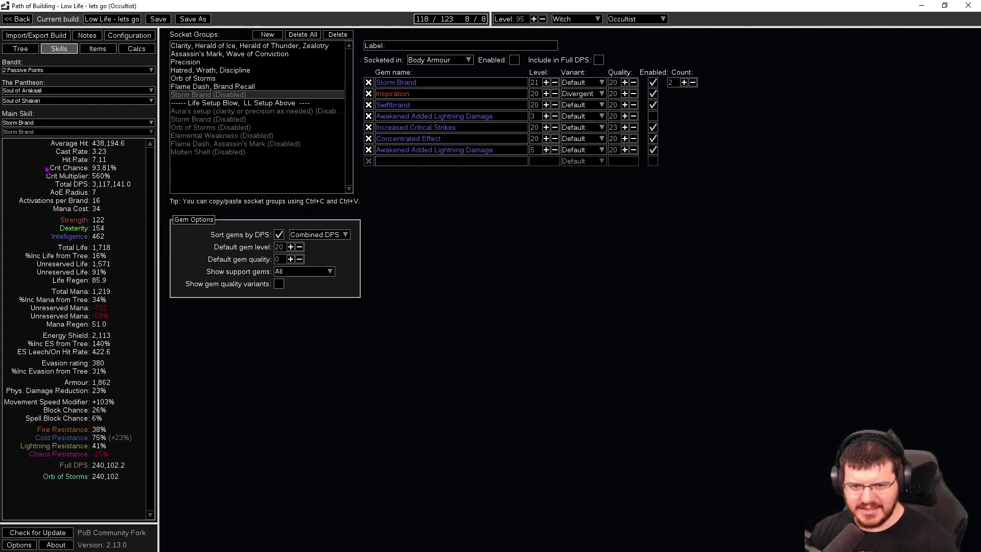
left_click(514, 60)
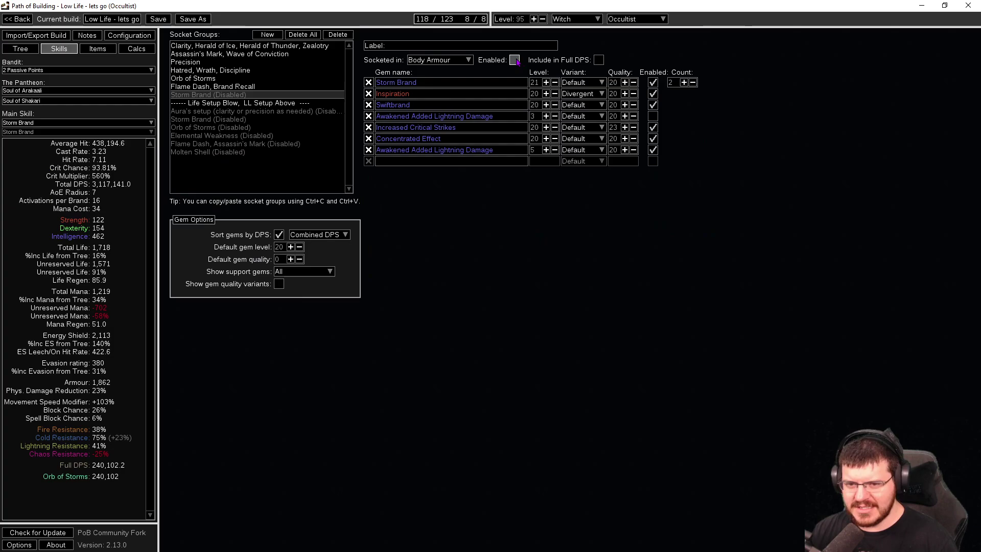
left_click(599, 60)
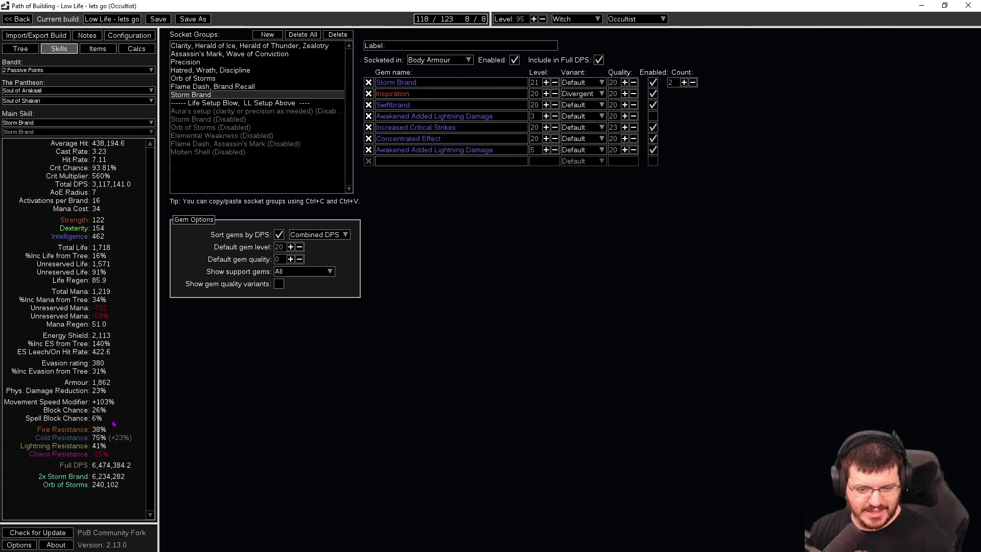
Step: View the low-life setup's Orb of Storms gems and switch the item set to Low Life End Game
left_click(290, 105)
left_click(256, 78)
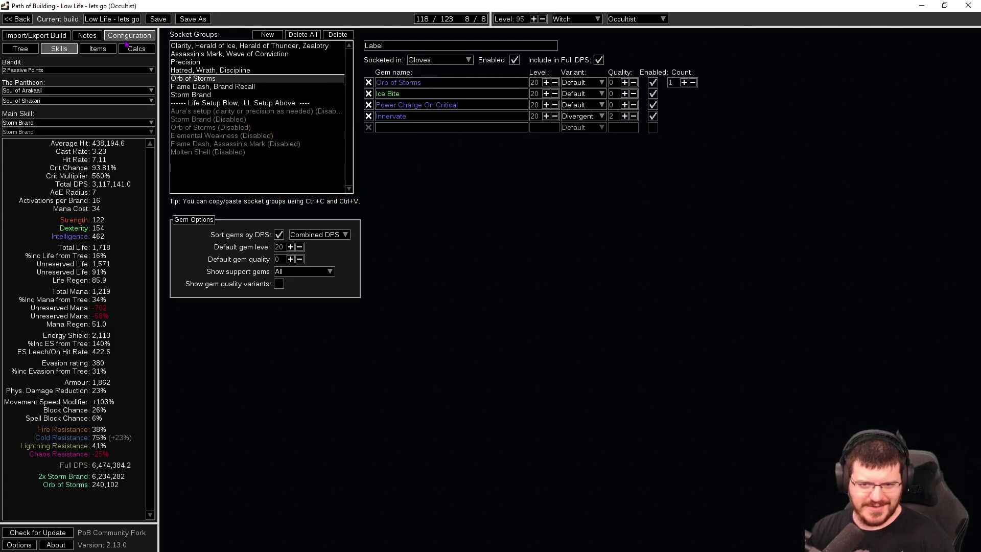
left_click(96, 50)
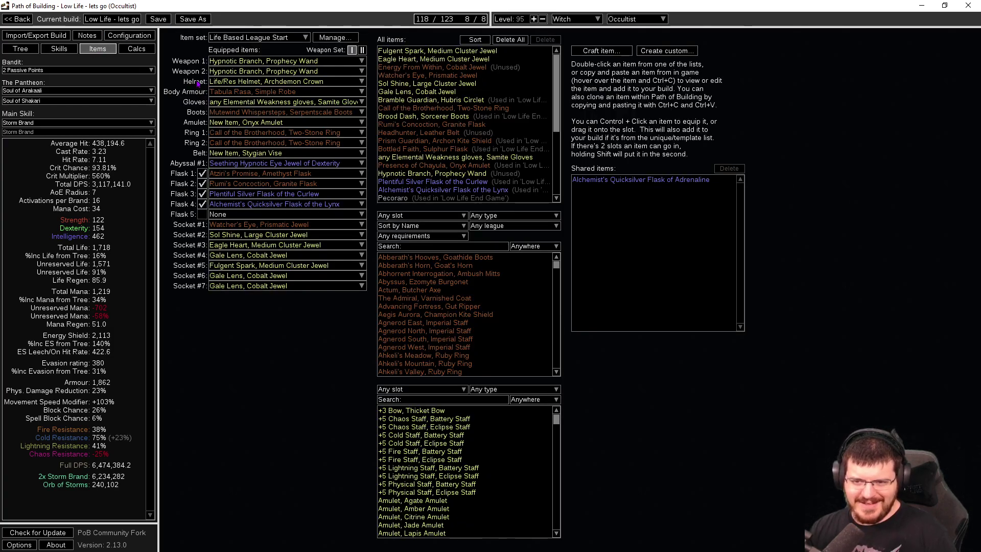
left_click(240, 38)
left_click(241, 48)
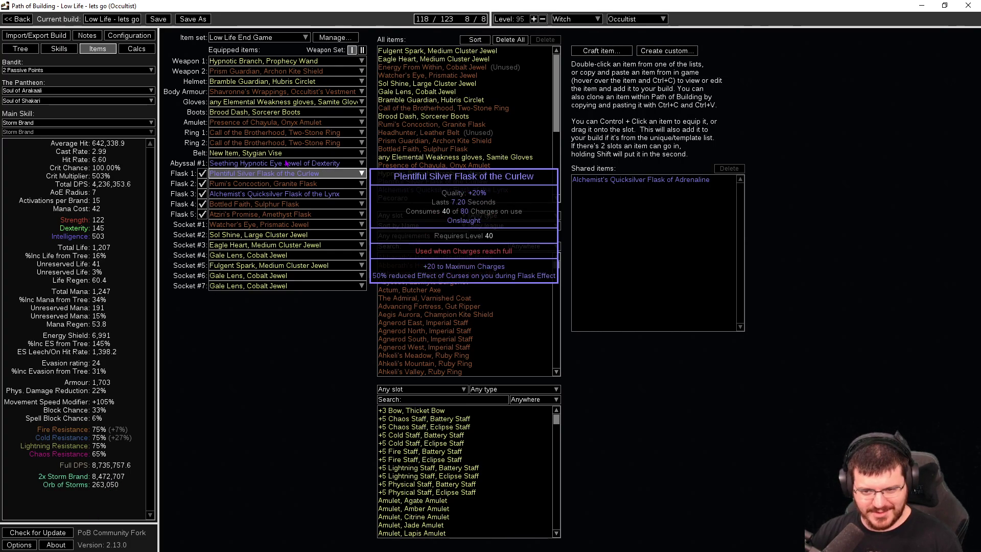
Step: Inspect the equipped Prism Guardian shield and Shavronne's Wrappings body armour, and review the socket groups and passive tree
mouse_move(257, 73)
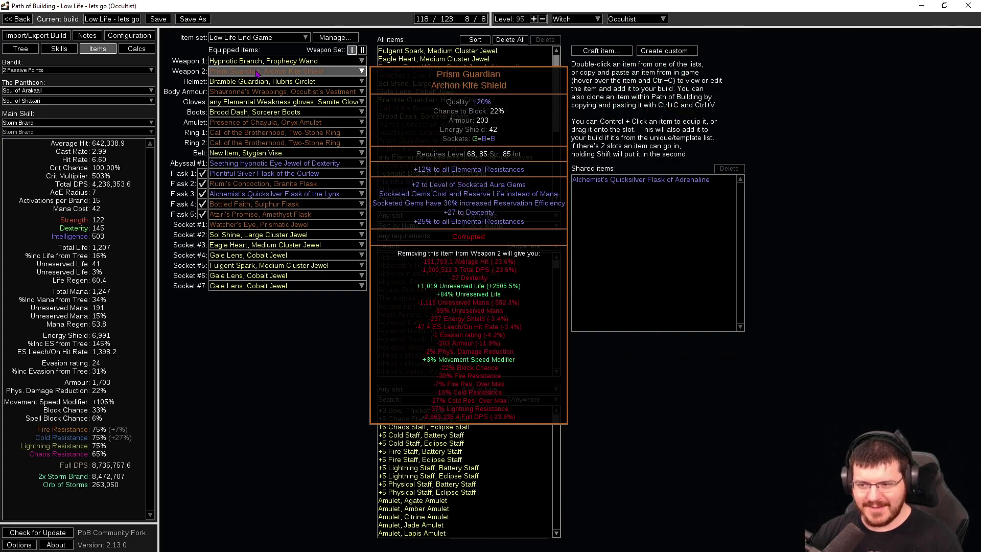
mouse_move(249, 91)
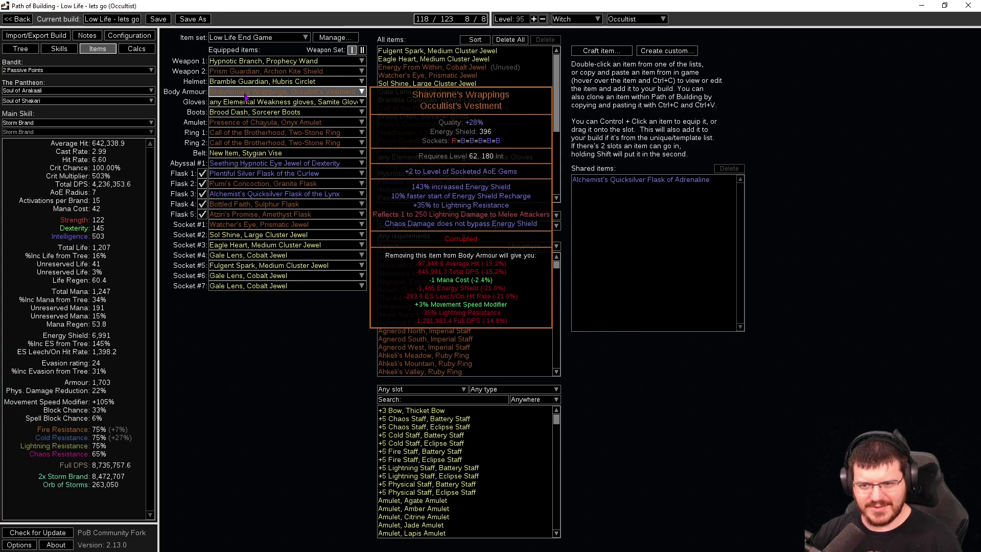
mouse_move(259, 179)
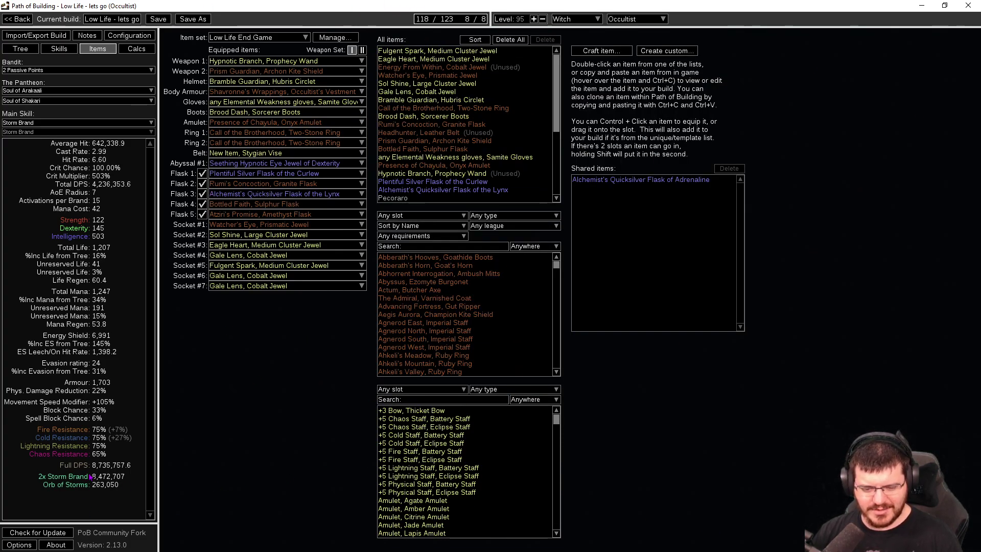
left_click(59, 50)
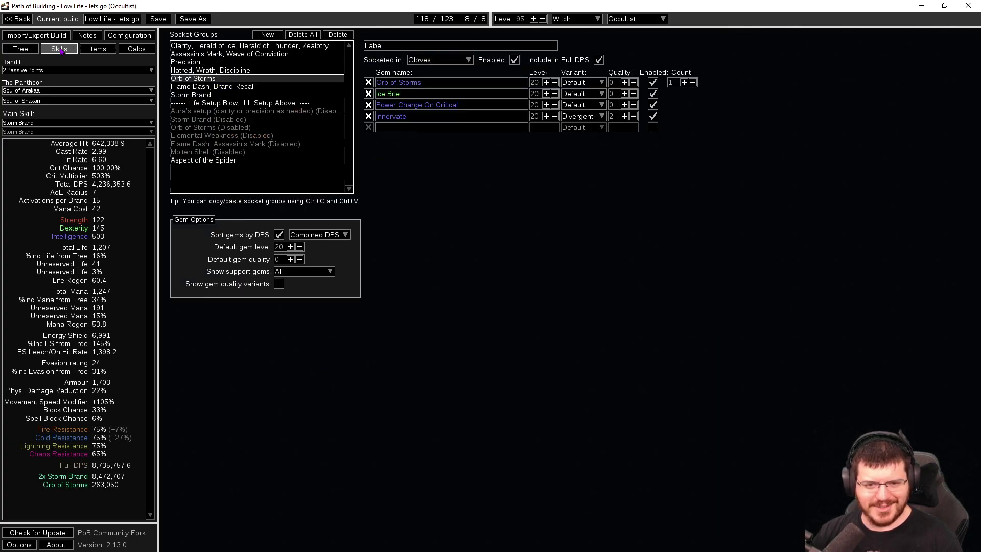
left_click(22, 49)
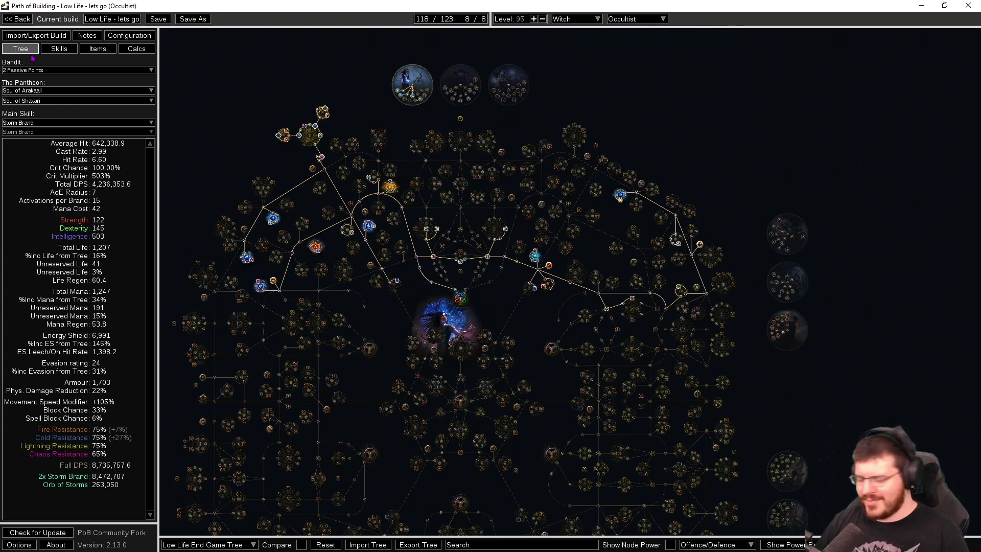